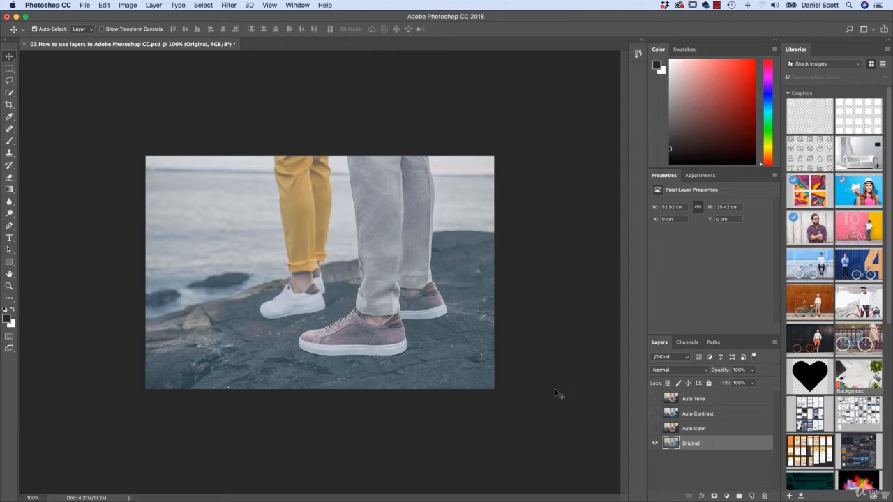
Step: Show the Auto Color, Auto Contrast and Auto Tone layers one after another to compare them with the original
{"action": "left_click", "coordinate": [654, 428]}
{"action": "left_click", "coordinate": [655, 414]}
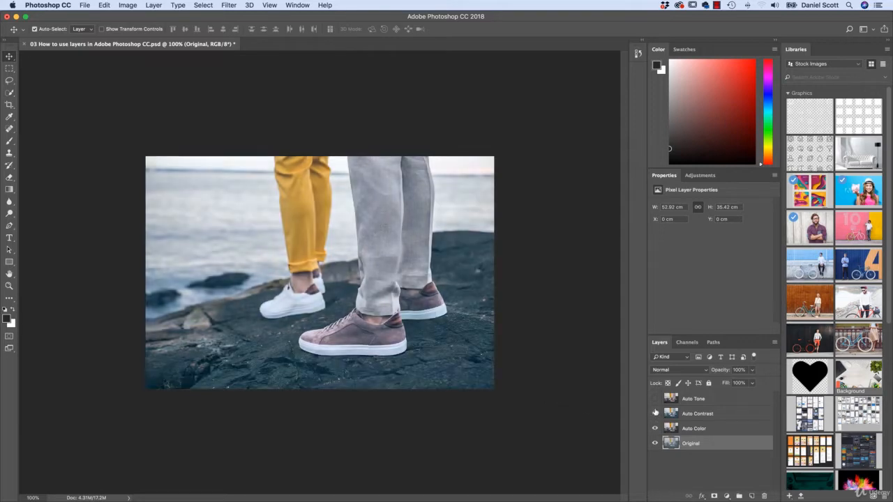
{"action": "left_click", "coordinate": [655, 399]}
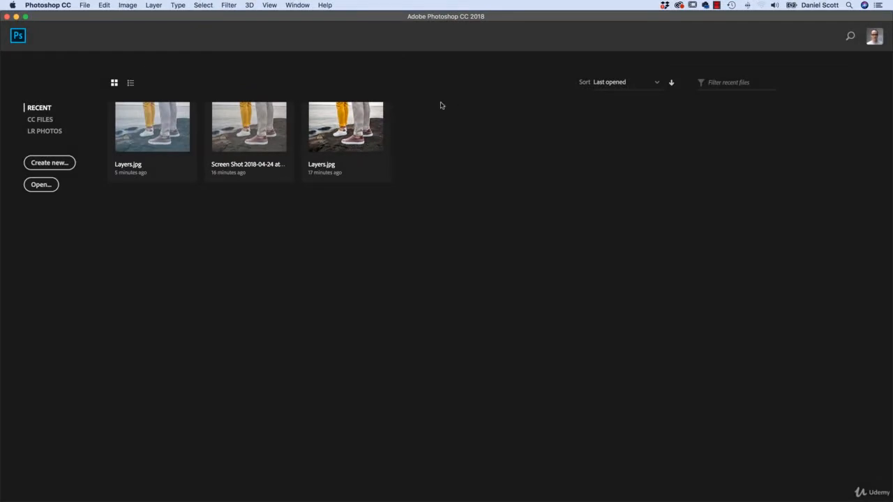
Step: Open Layers.jpg from the 01 Layers folder in Exercise Files
{"action": "left_click", "coordinate": [84, 5]}
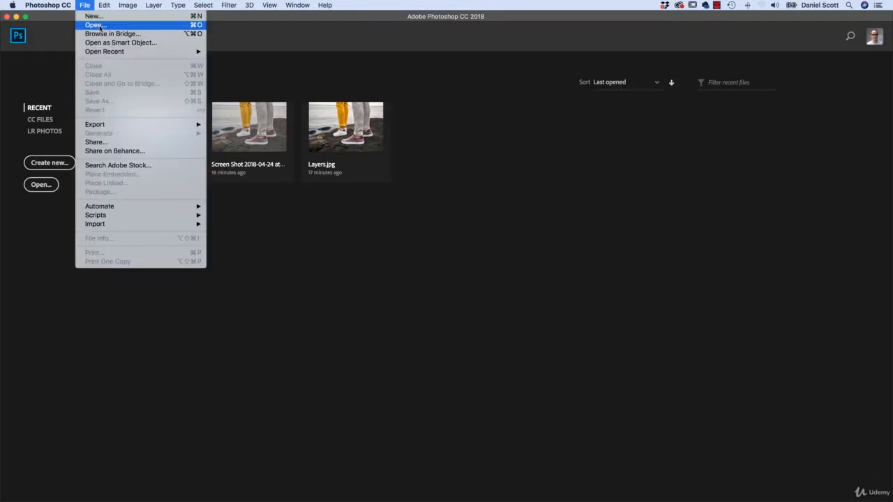
{"action": "left_click", "coordinate": [95, 25]}
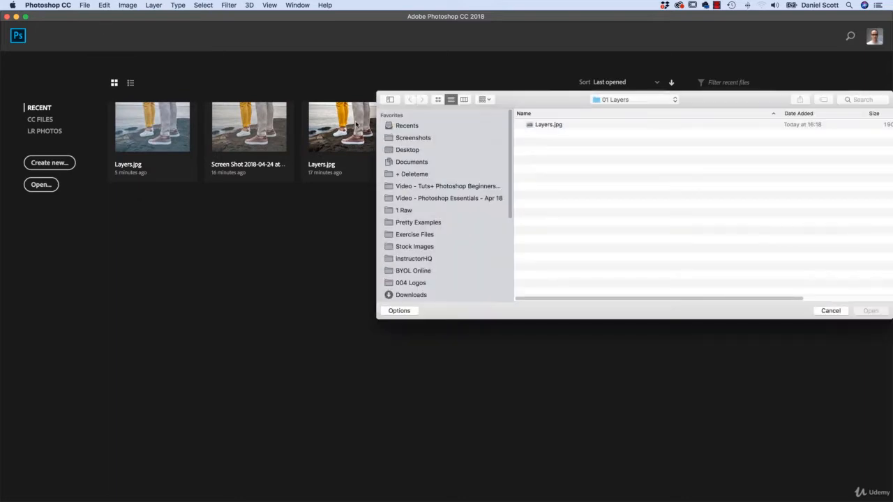
{"action": "left_click", "coordinate": [419, 235]}
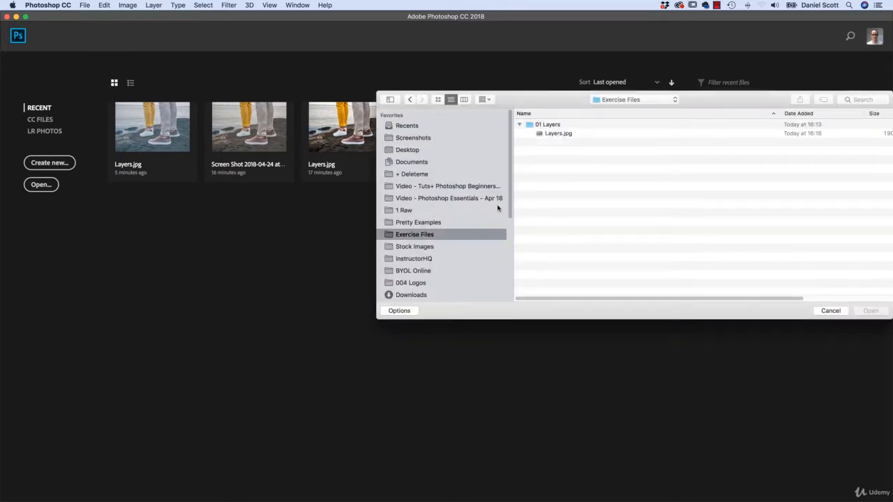
{"action": "left_click", "coordinate": [528, 127]}
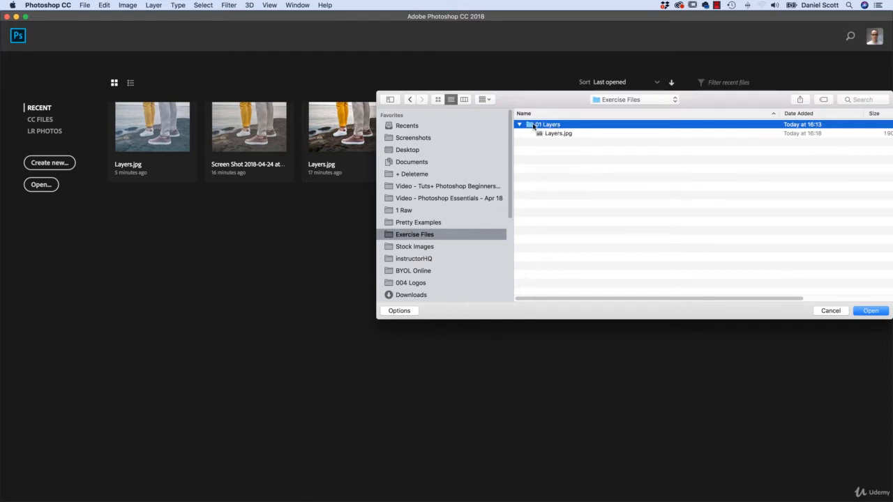
{"action": "double_click", "coordinate": [535, 126]}
{"action": "left_click", "coordinate": [542, 127]}
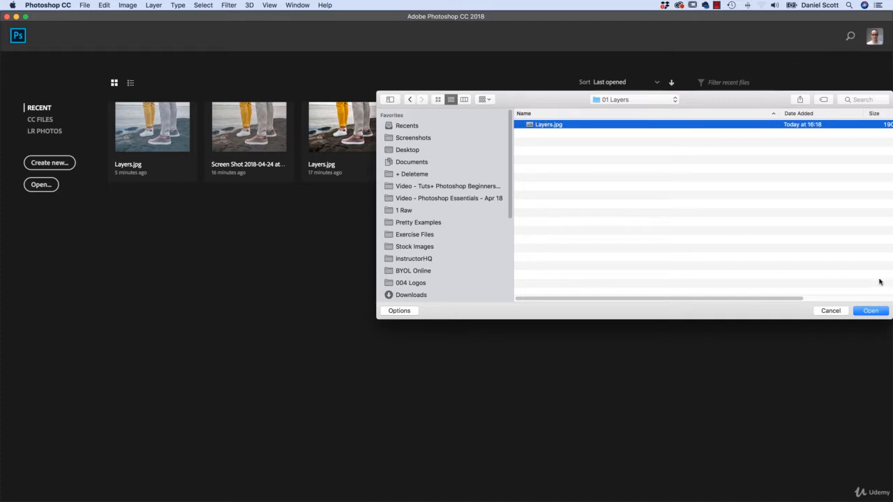
{"action": "left_click", "coordinate": [872, 311]}
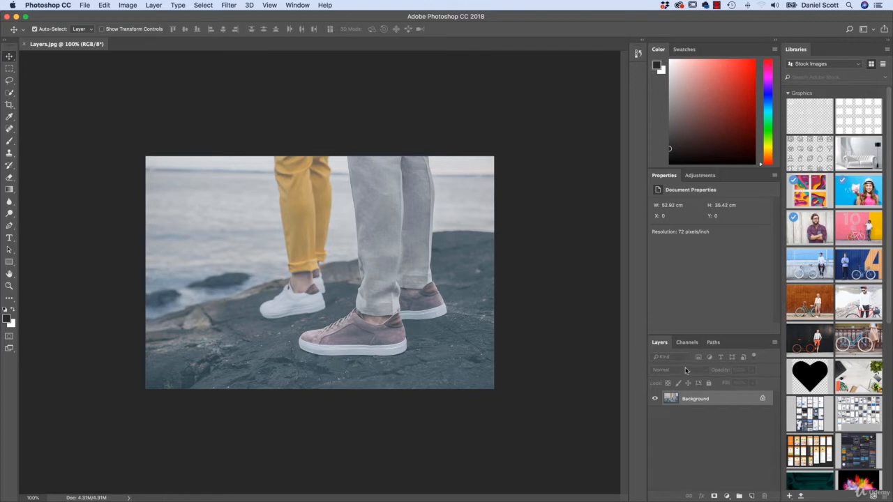
{"action": "left_click", "coordinate": [298, 6]}
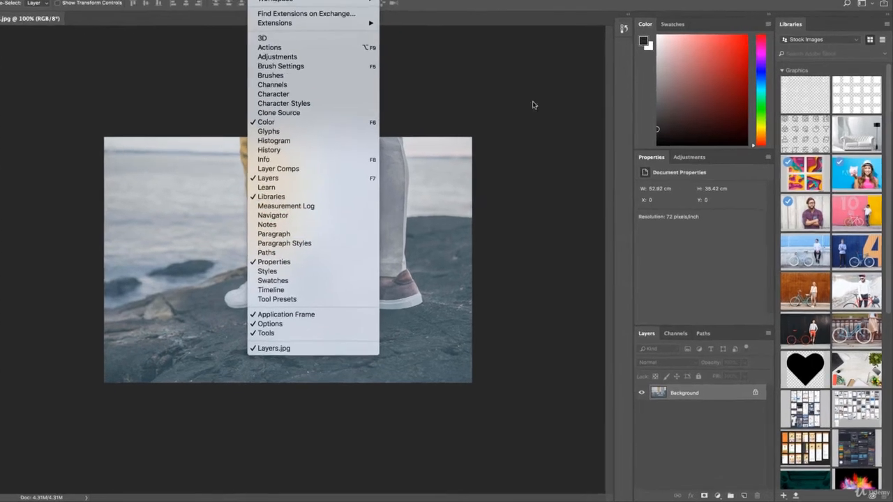
{"action": "left_click", "coordinate": [552, 129]}
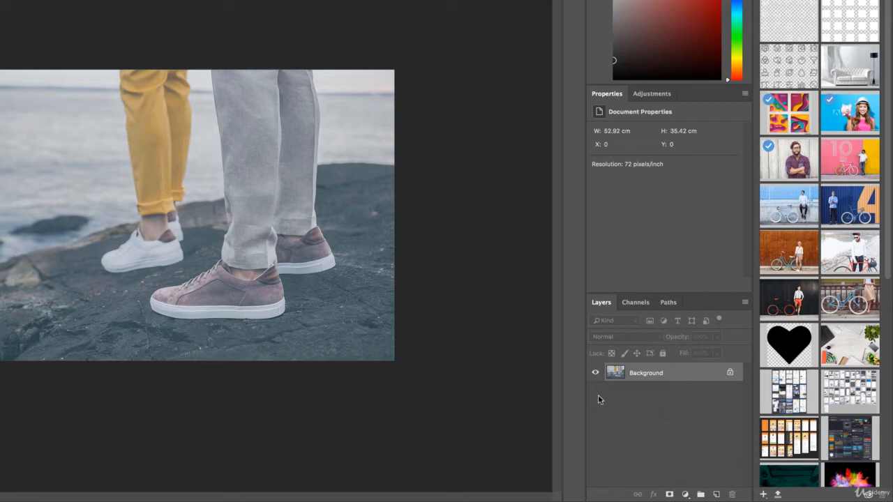
Step: Duplicate the Background layer within Layers.jpg and name the copy "Auto Tone"
{"action": "right_click", "coordinate": [651, 377]}
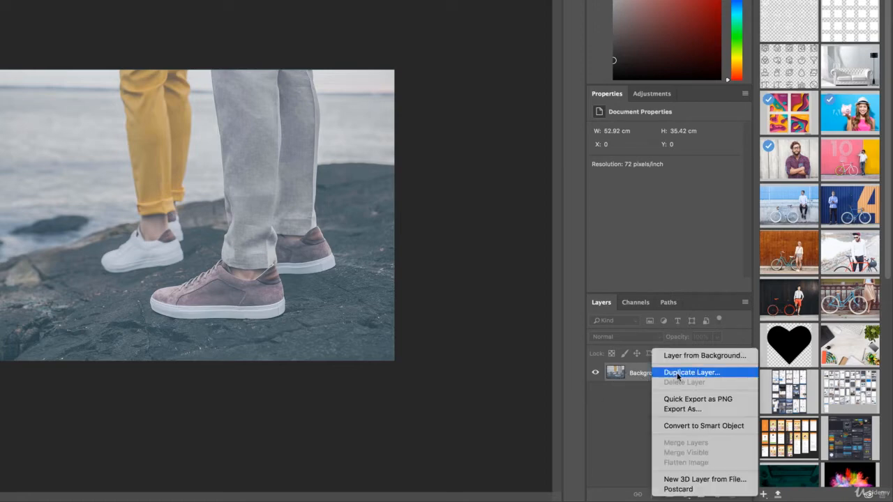
{"action": "left_click", "coordinate": [678, 374]}
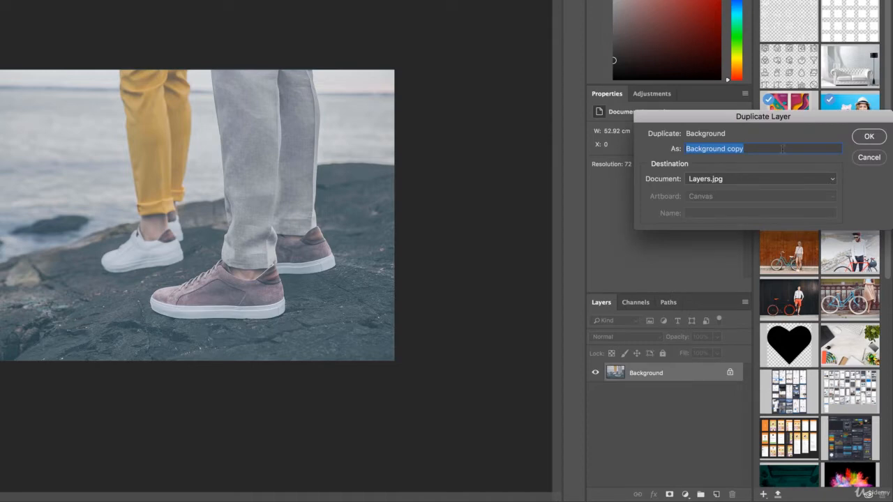
{"action": "left_click_drag", "start_coordinate": [808, 121], "coordinate": [344, 164]}
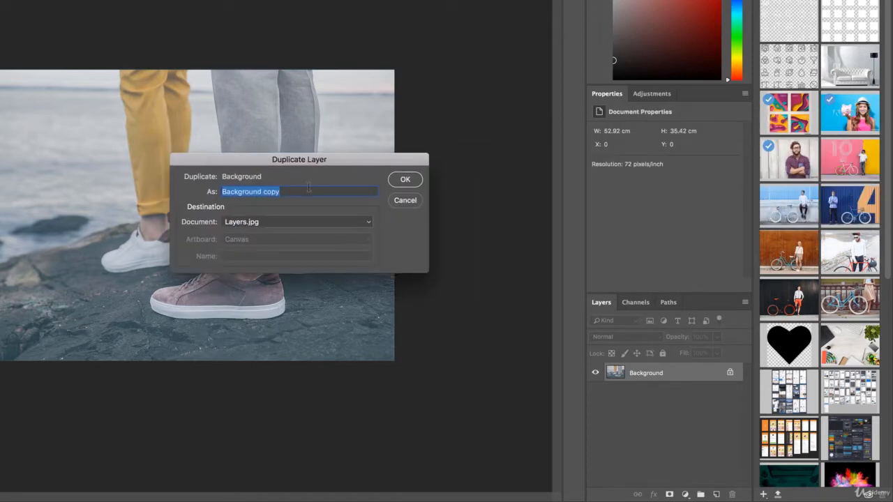
{"action": "type", "text": "Auto"}
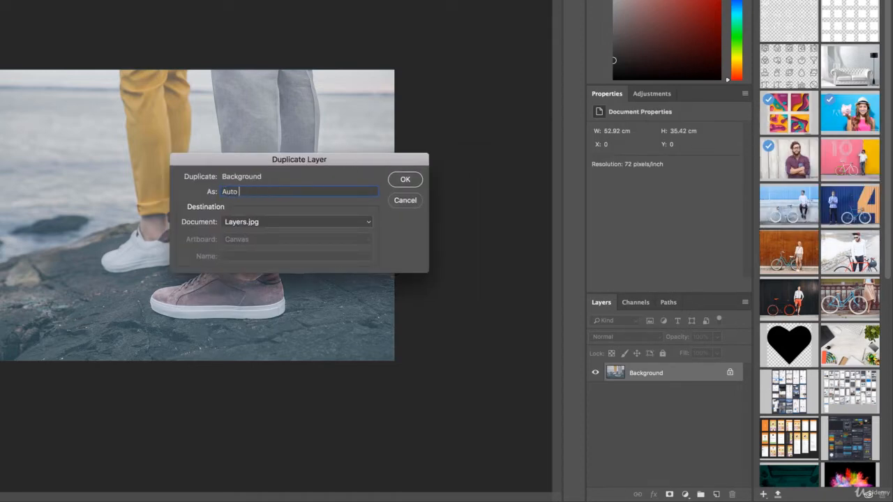
{"action": "type", "text": " Tone"}
{"action": "left_click", "coordinate": [404, 181]}
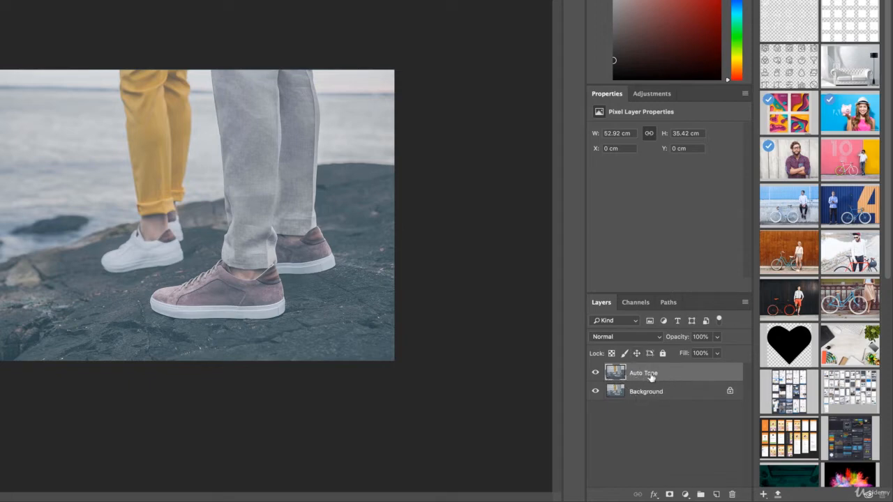
Step: Apply the Auto Tone correction to the Auto Tone layer
{"action": "left_click", "coordinate": [674, 397]}
{"action": "left_click", "coordinate": [669, 377]}
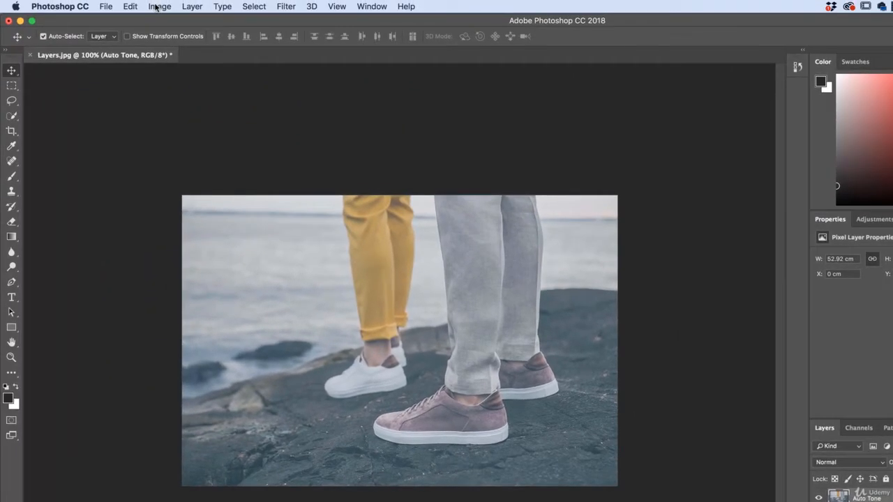
{"action": "left_click", "coordinate": [158, 7]}
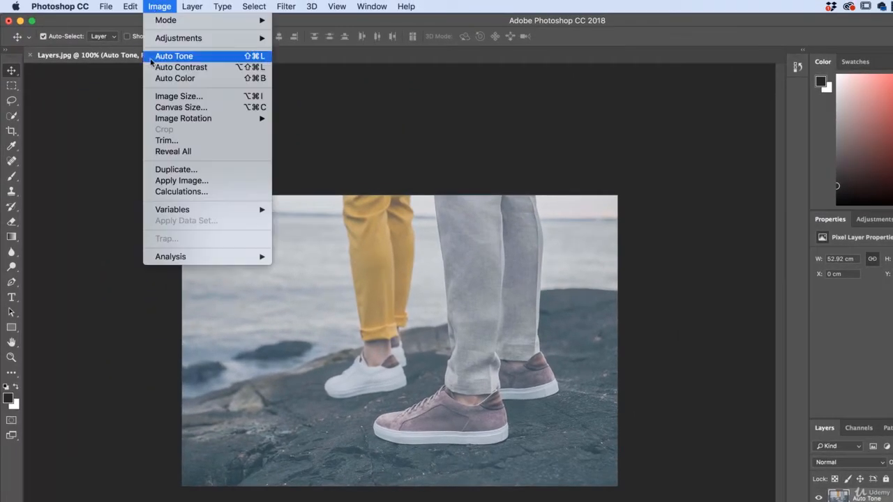
{"action": "left_click", "coordinate": [174, 56]}
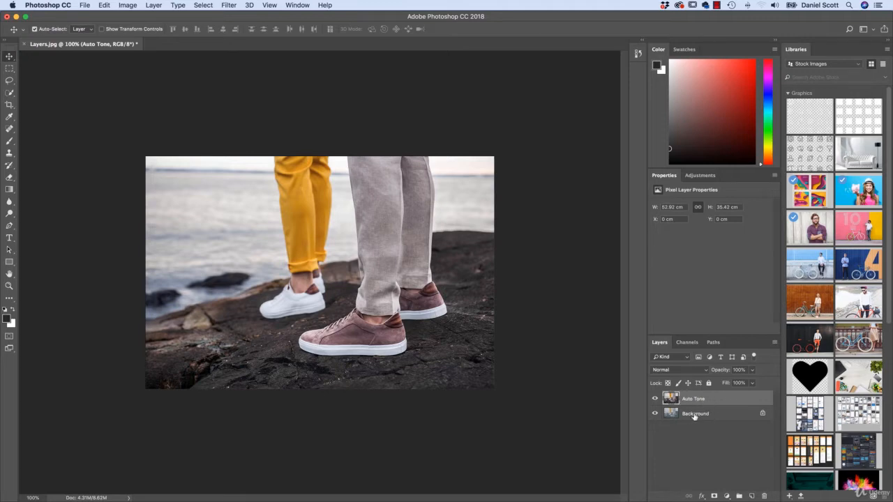
Step: Toggle the Auto Tone layer's visibility repeatedly to compare it with the Background, leaving it hidden
{"action": "left_click", "coordinate": [654, 399]}
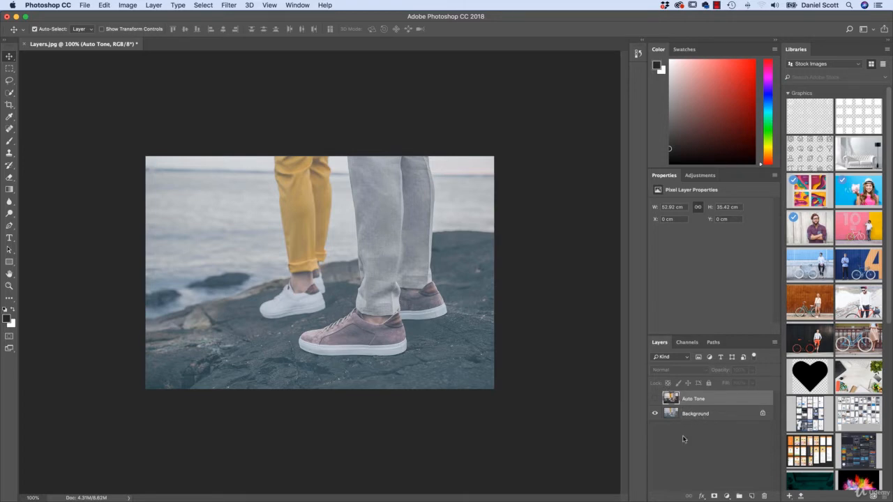
{"action": "left_click", "coordinate": [655, 399]}
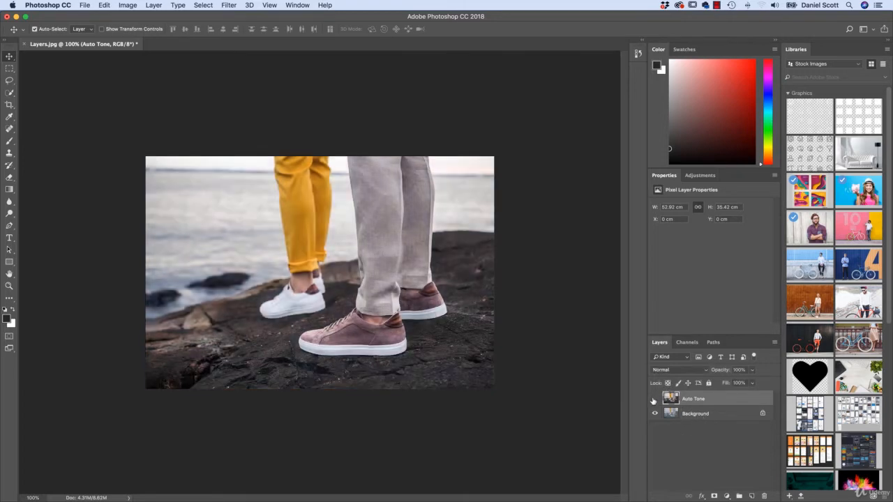
{"action": "left_click", "coordinate": [654, 399]}
{"action": "left_click", "coordinate": [654, 399]}
{"action": "left_click", "coordinate": [654, 399]}
{"action": "left_click", "coordinate": [654, 399]}
{"action": "left_click", "coordinate": [654, 400]}
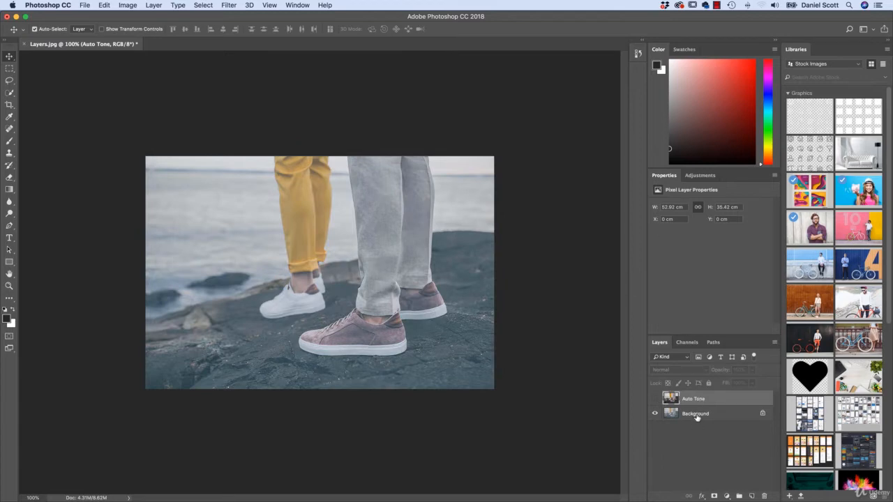
Step: Duplicate the Background layer as "Auto Contrast" and apply the Auto Contrast correction to the copy
{"action": "left_click", "coordinate": [696, 417]}
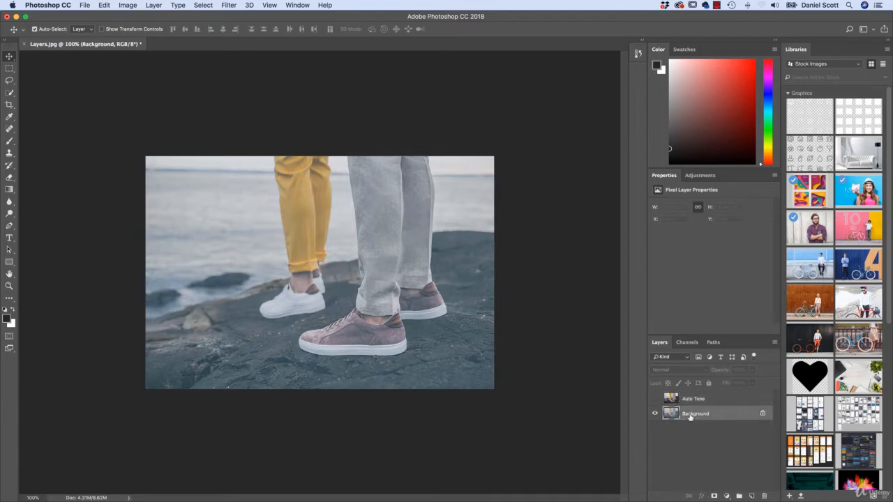
{"action": "right_click", "coordinate": [700, 417]}
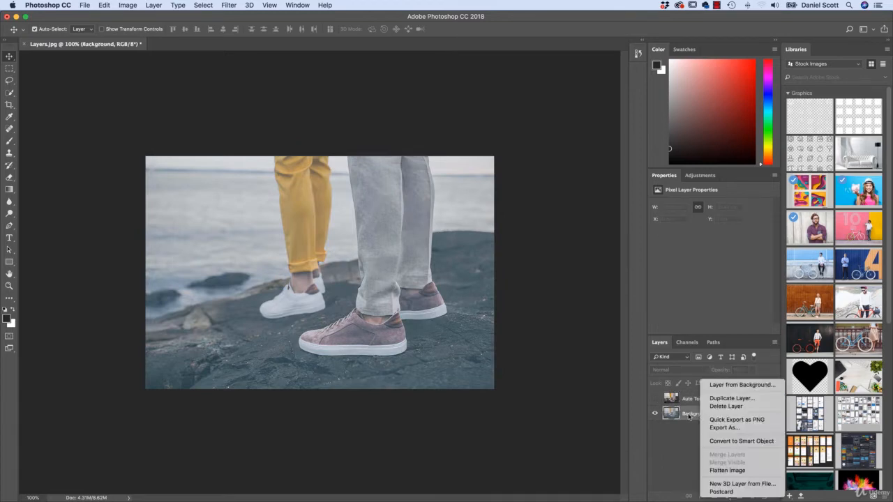
{"action": "left_click", "coordinate": [720, 399]}
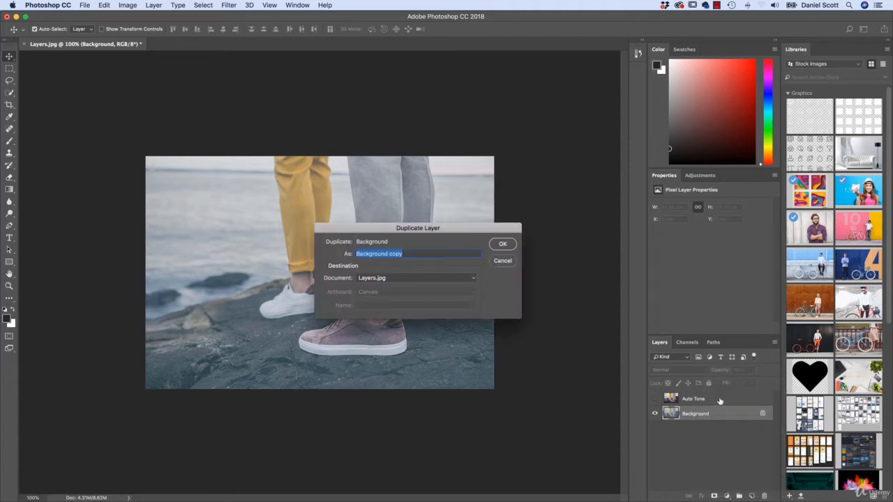
{"action": "type", "text": "Auto Contrast"}
{"action": "key", "text": "Return"}
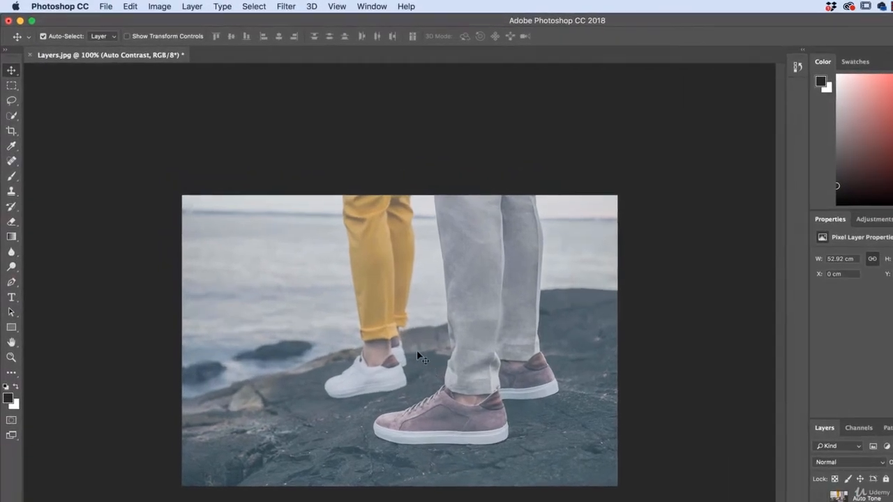
{"action": "left_click", "coordinate": [159, 6]}
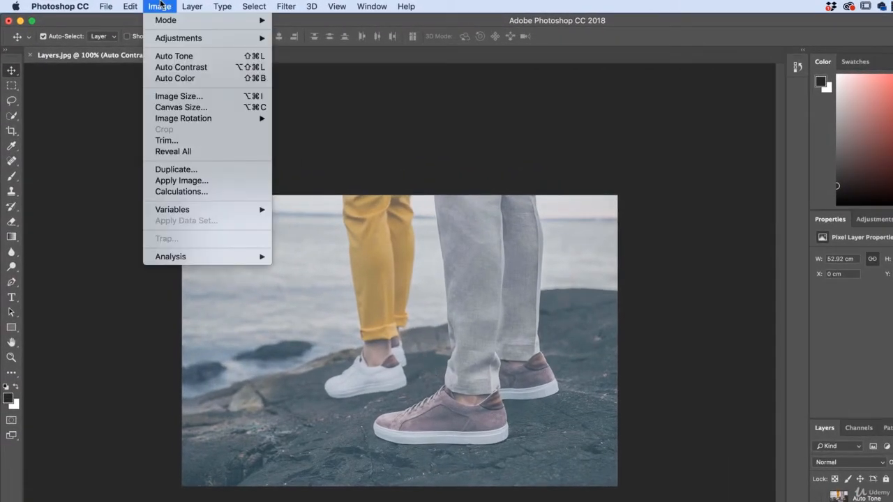
{"action": "left_click", "coordinate": [182, 68]}
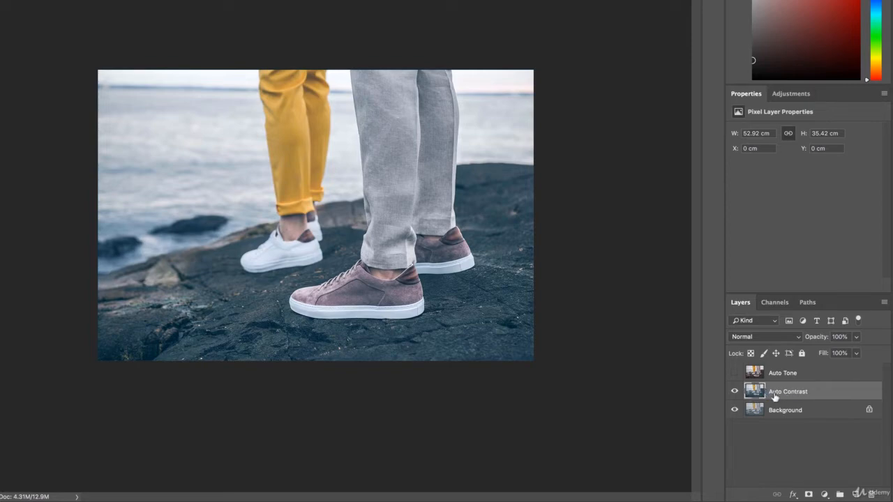
Step: Toggle the Auto Contrast layer off and on to compare it with the Background, leaving it visible
{"action": "left_click", "coordinate": [734, 393]}
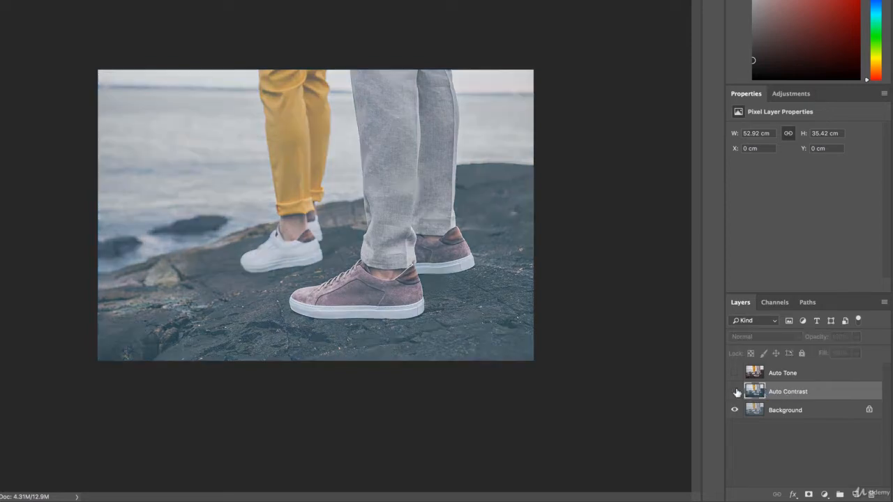
{"action": "left_click", "coordinate": [734, 393]}
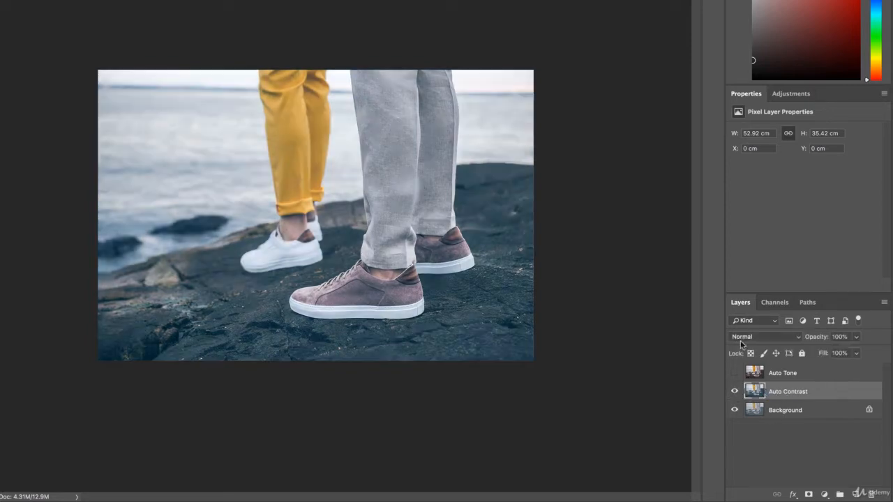
{"action": "left_click", "coordinate": [732, 394]}
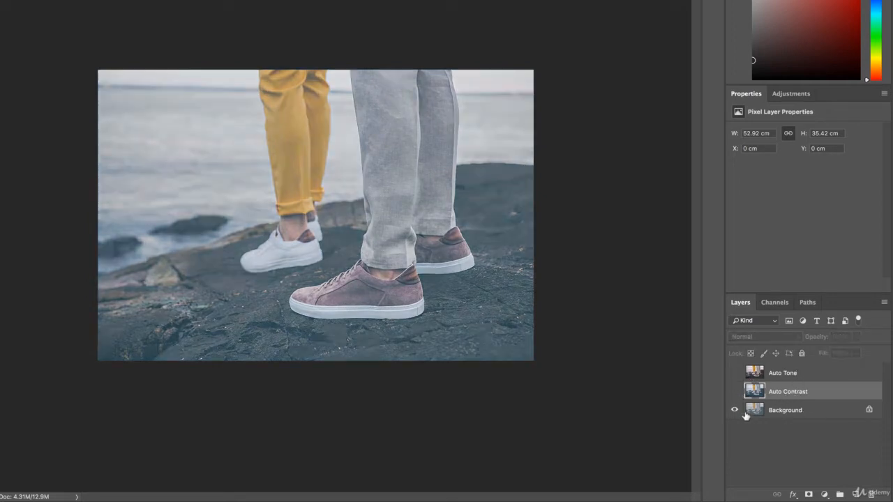
{"action": "left_click", "coordinate": [734, 395]}
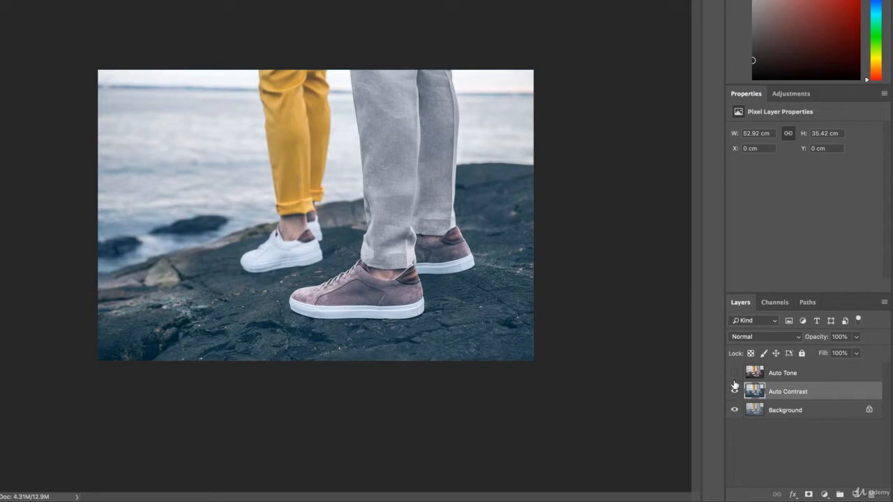
Step: Toggle the Auto Tone layer on and off to compare it with the Auto Contrast layer, leaving it hidden
{"action": "left_click", "coordinate": [735, 374]}
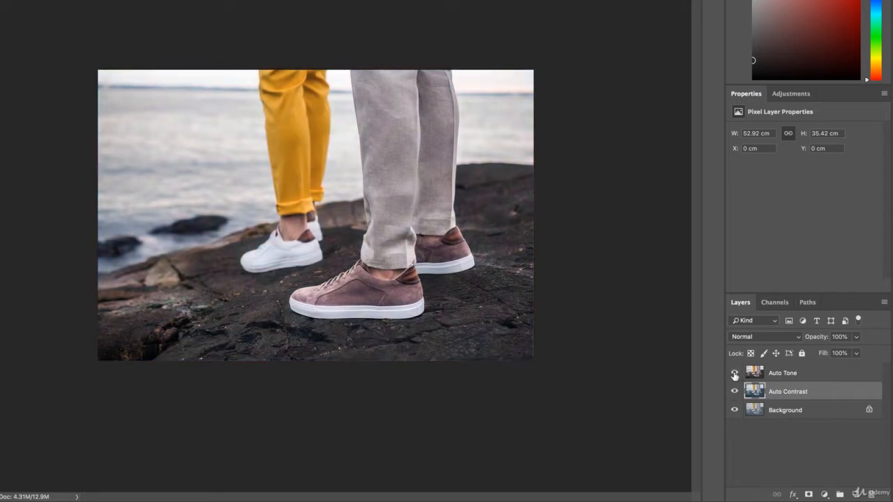
{"action": "left_click", "coordinate": [735, 375]}
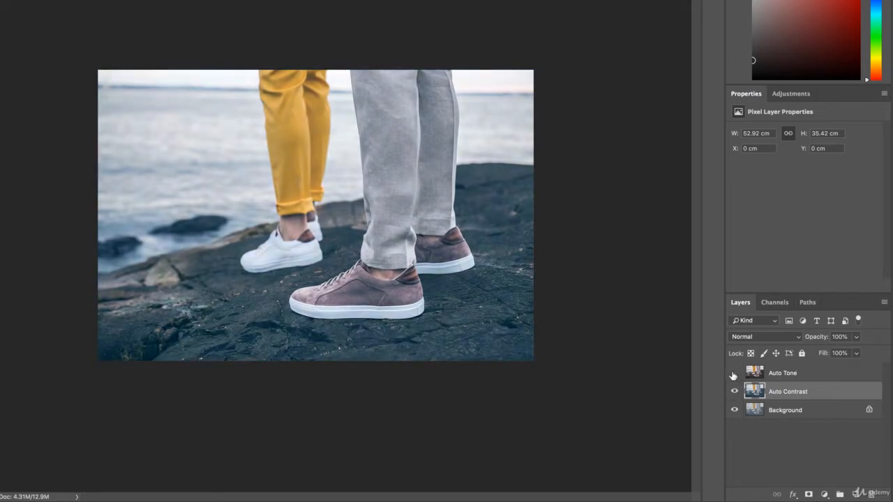
{"action": "left_click", "coordinate": [734, 374]}
{"action": "left_click", "coordinate": [734, 375]}
{"action": "left_click", "coordinate": [734, 375]}
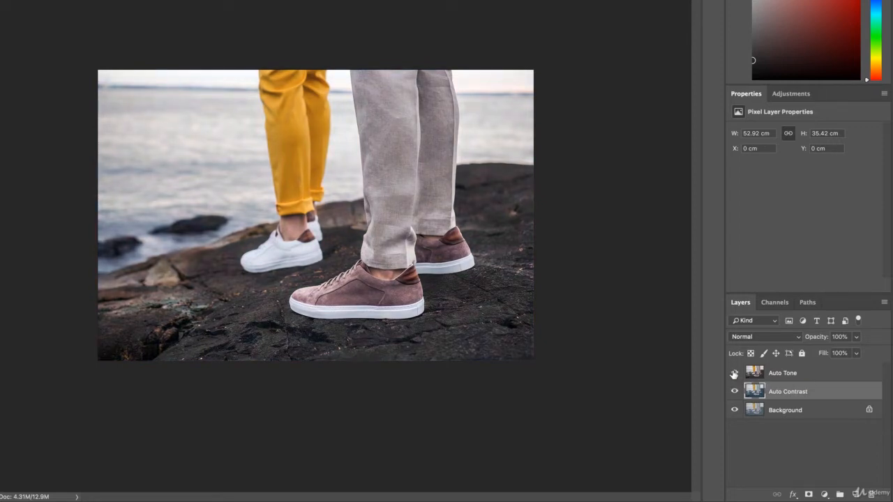
{"action": "left_click", "coordinate": [735, 374]}
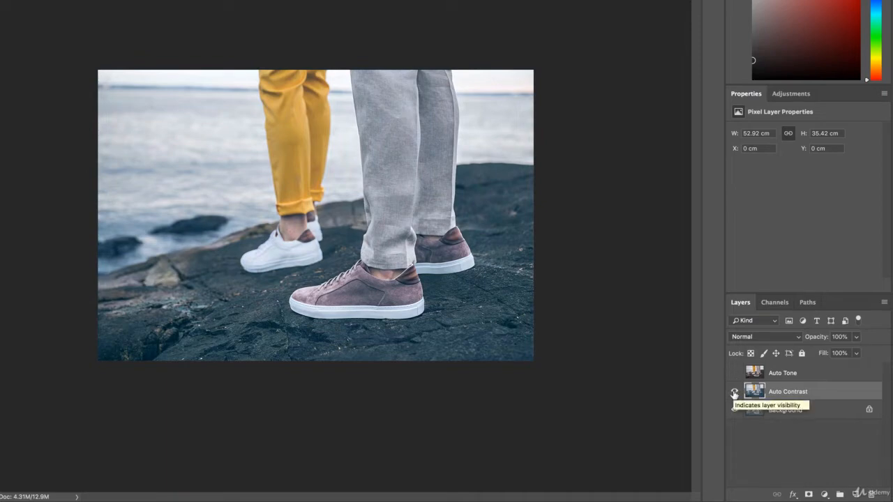
Step: With the Auto Contrast layer hidden, duplicate the Background layer as "Auto Color" and apply the Auto Color correction to the copy
{"action": "left_click", "coordinate": [734, 392]}
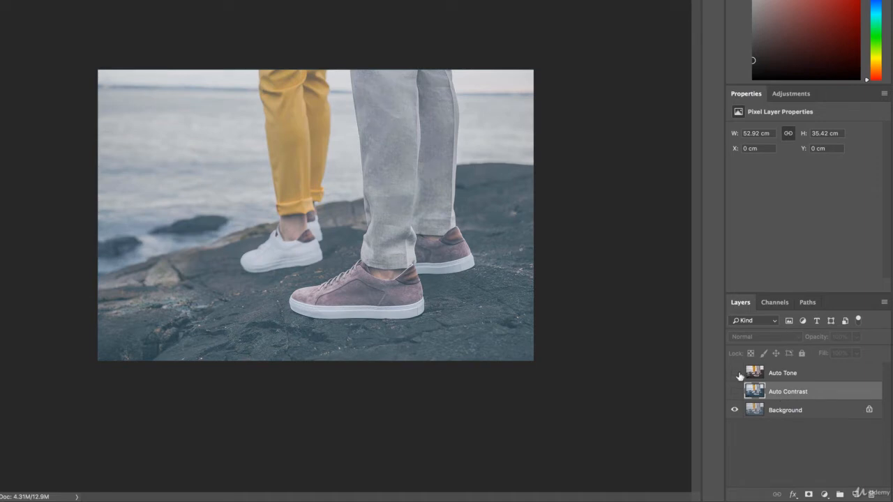
{"action": "left_click", "coordinate": [799, 410]}
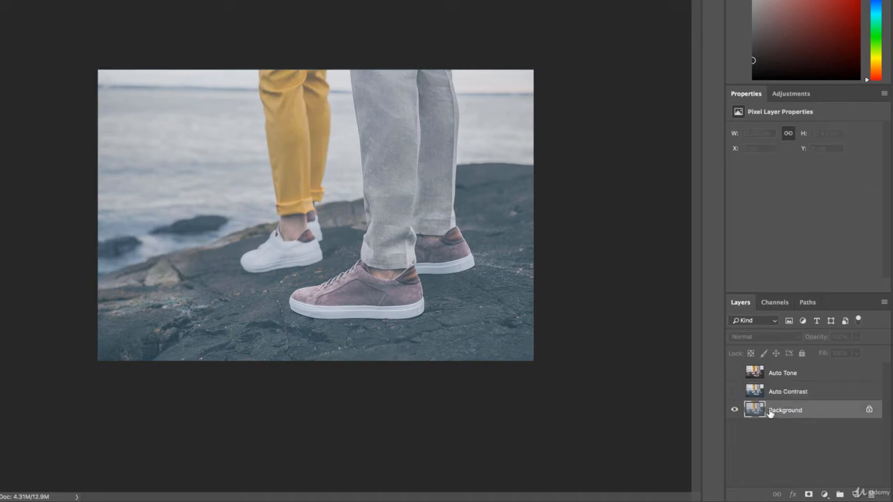
{"action": "right_click", "coordinate": [786, 413]}
{"action": "left_click", "coordinate": [818, 373]}
{"action": "type", "text": "Auto"}
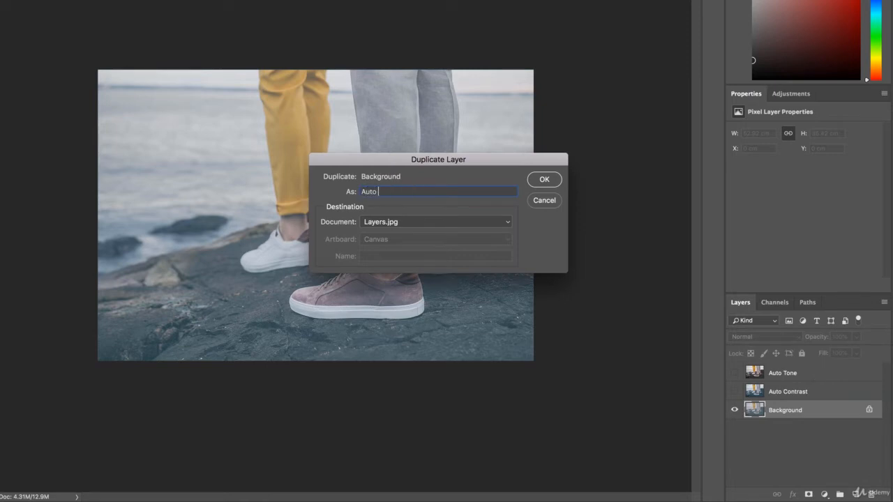
{"action": "type", "text": " Color"}
{"action": "left_click", "coordinate": [545, 180]}
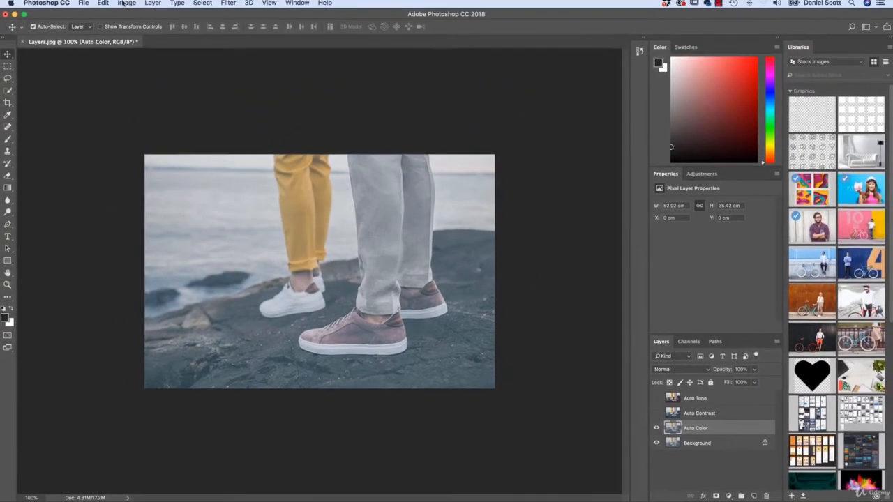
{"action": "left_click", "coordinate": [127, 6]}
{"action": "left_click", "coordinate": [140, 62]}
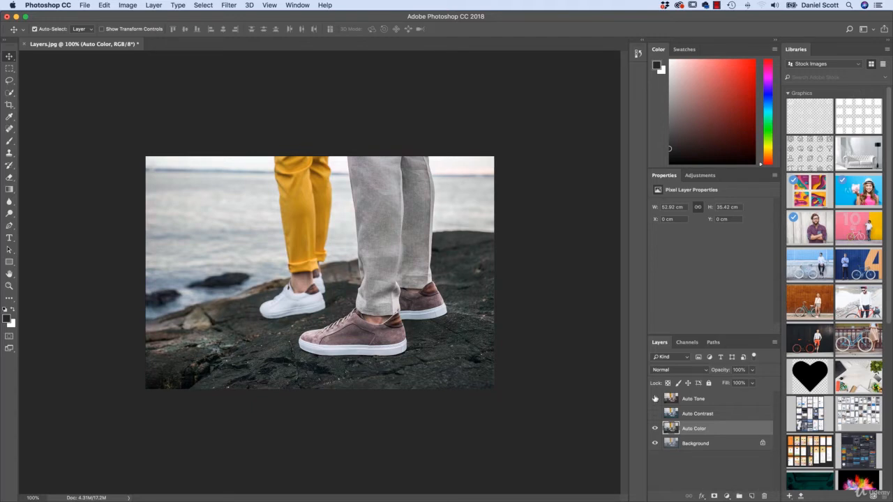
Step: Show the Auto Contrast layer and toggle Auto Tone on and off to compare the corrections, leaving Auto Tone hidden
{"action": "left_click", "coordinate": [655, 399]}
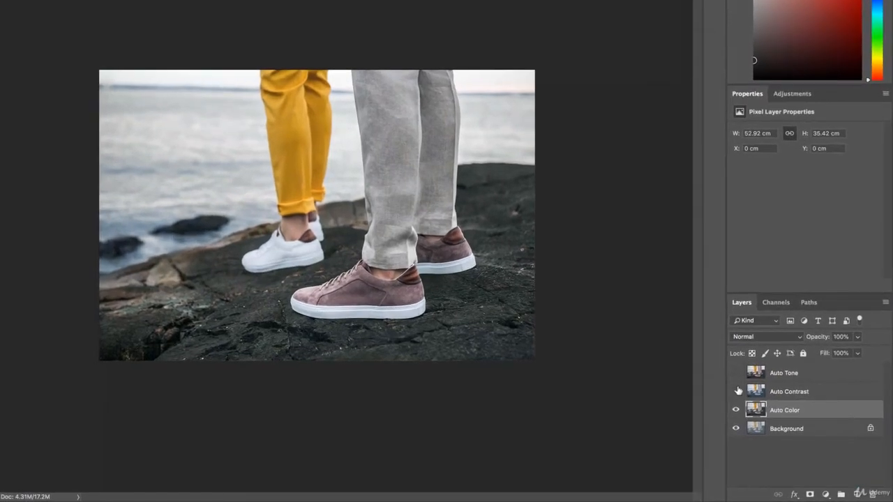
{"action": "left_click", "coordinate": [736, 391]}
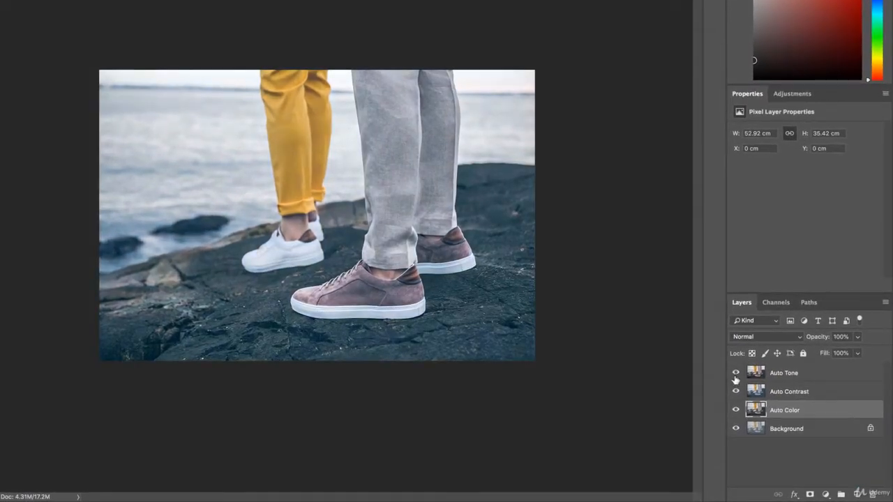
{"action": "left_click", "coordinate": [735, 374]}
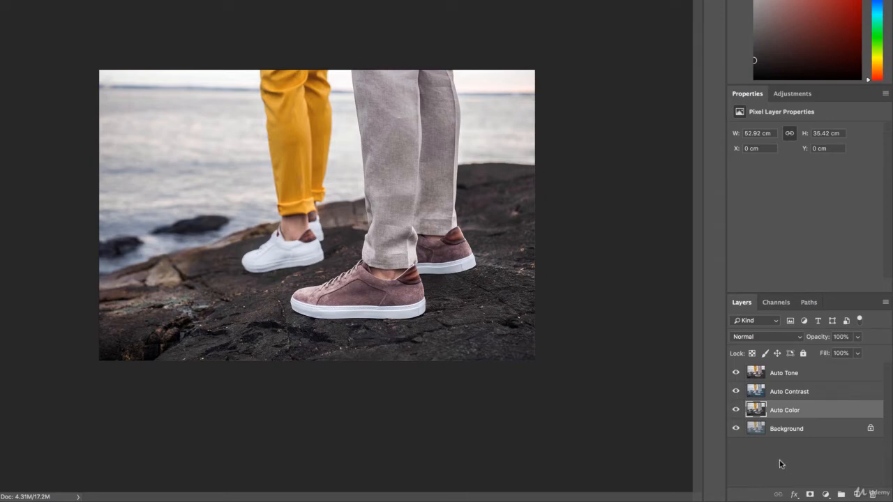
{"action": "left_click", "coordinate": [736, 373]}
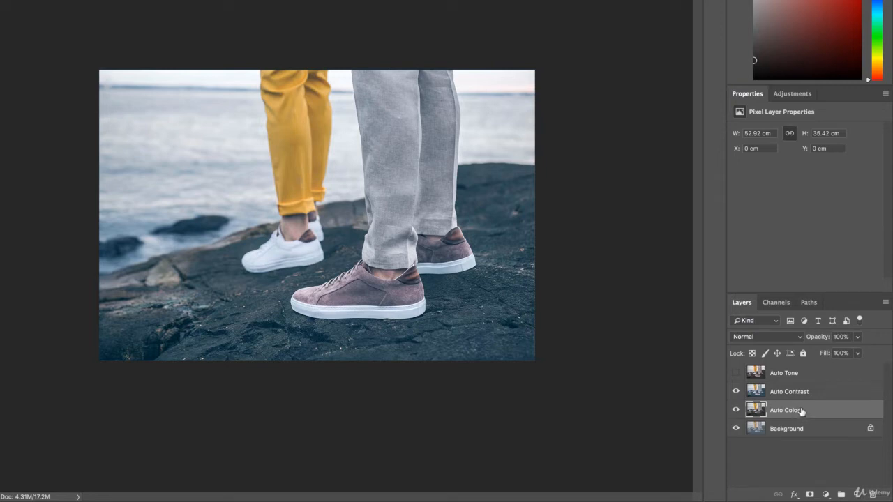
Step: Toggle the Auto Color layer's visibility repeatedly beneath the visible Auto Contrast layer, leaving it visible
{"action": "left_click", "coordinate": [736, 411]}
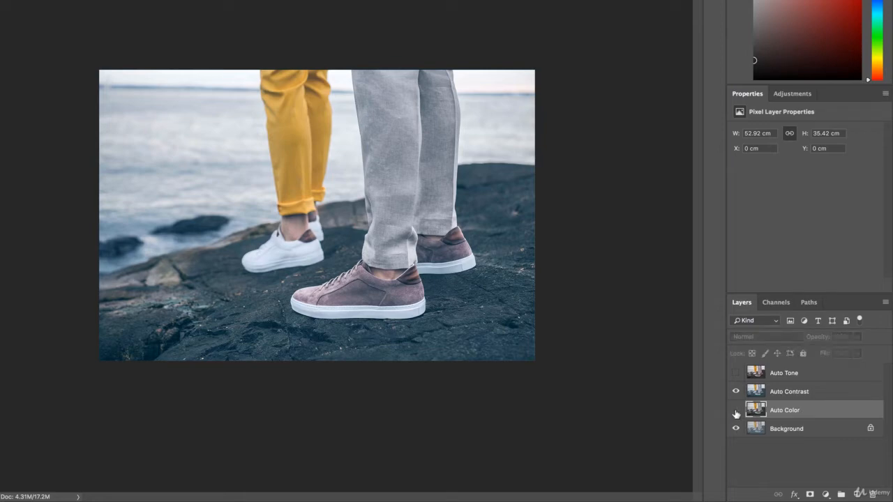
{"action": "left_click", "coordinate": [736, 411]}
{"action": "left_click", "coordinate": [735, 411]}
{"action": "left_click", "coordinate": [736, 411]}
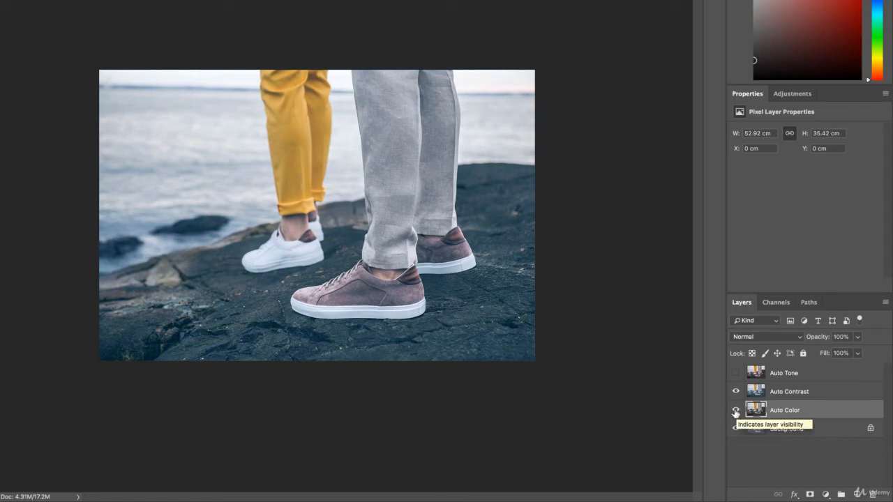
{"action": "left_click", "coordinate": [736, 412]}
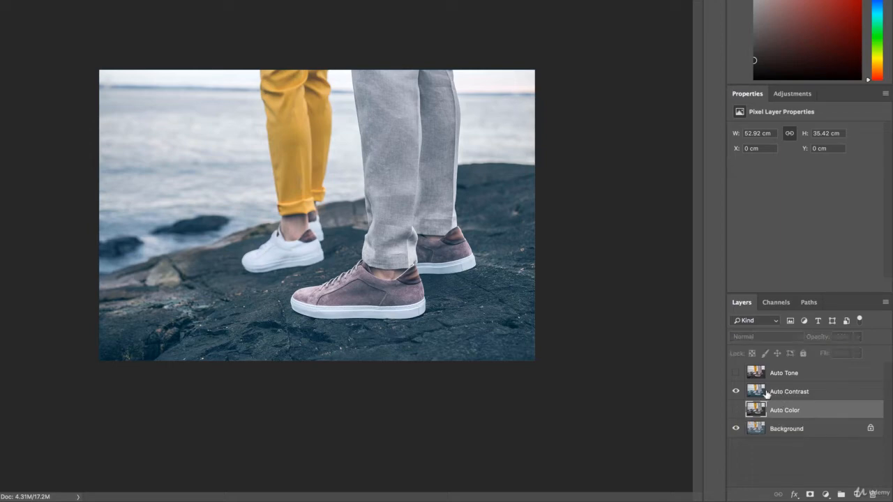
{"action": "left_click", "coordinate": [737, 412]}
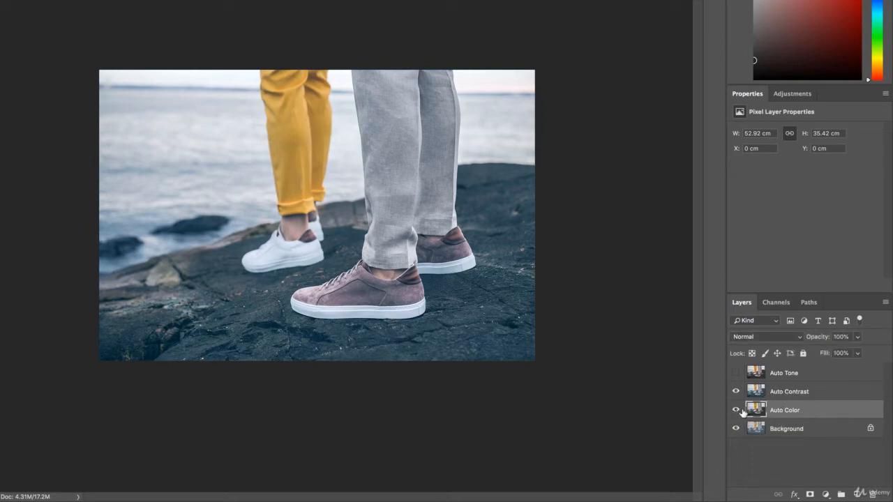
{"action": "left_click", "coordinate": [736, 412]}
{"action": "left_click", "coordinate": [737, 418]}
{"action": "left_click", "coordinate": [737, 419]}
{"action": "left_click", "coordinate": [736, 421]}
Step: Show the Auto Tone layer again above Auto Contrast and select it
{"action": "left_click", "coordinate": [802, 393]}
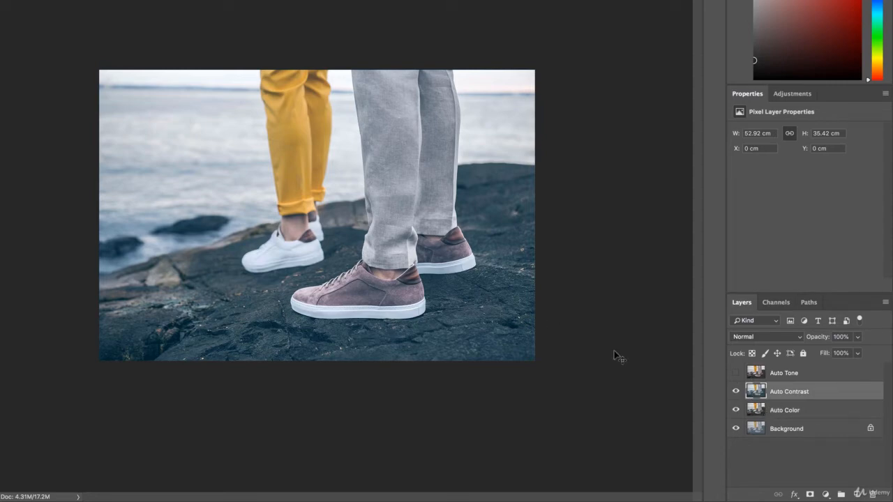
{"action": "left_click", "coordinate": [736, 375]}
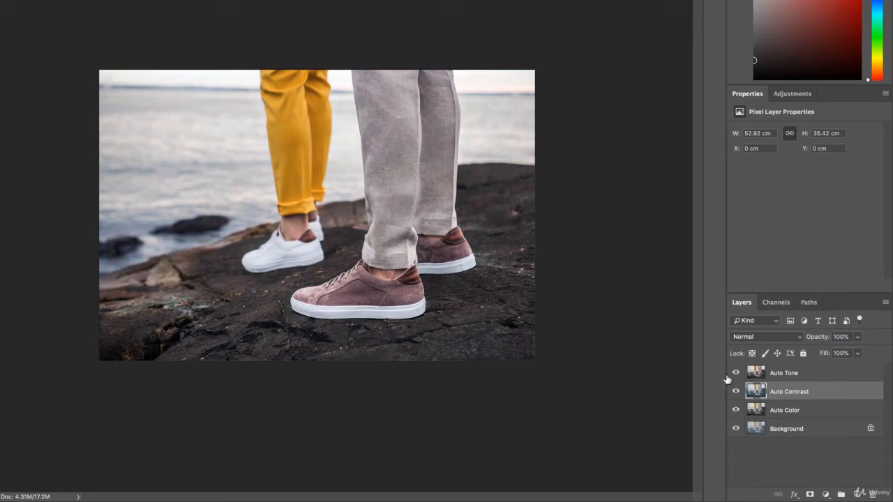
{"action": "left_click", "coordinate": [789, 379]}
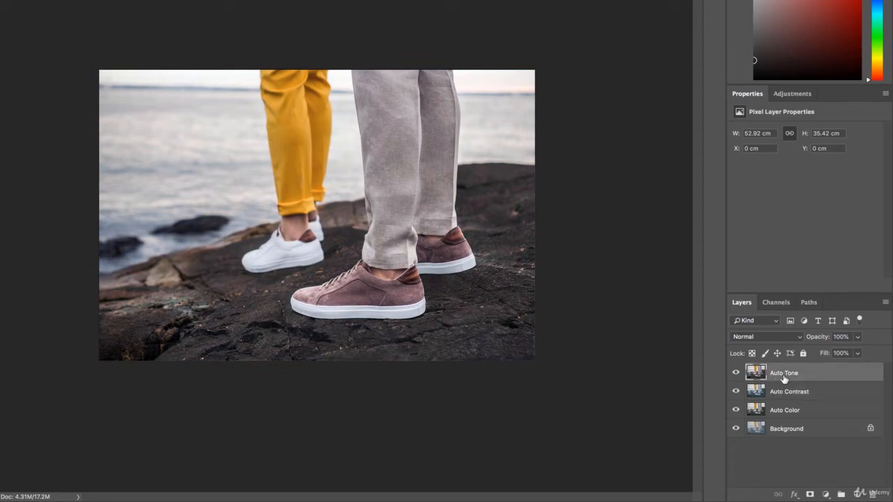
Step: Move the Auto Color layer up the stack, and rearrange the layers back to Auto Tone, Auto Contrast, Auto Color
{"action": "left_click", "coordinate": [792, 412]}
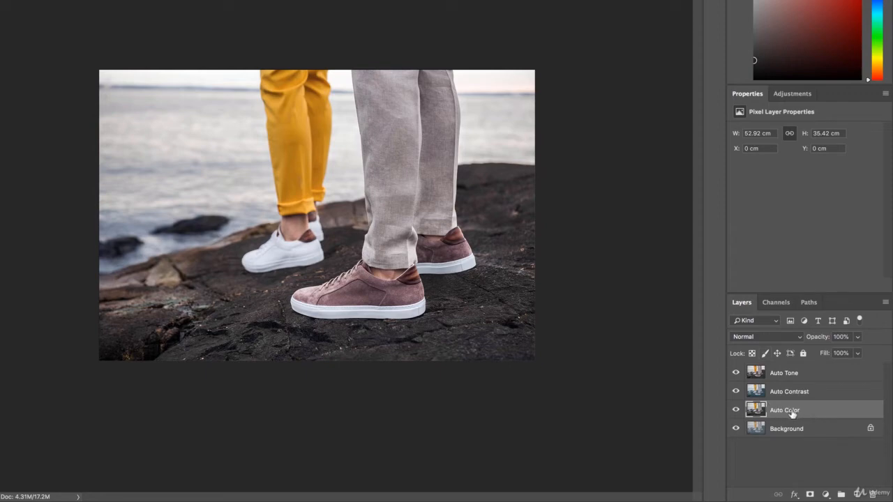
{"action": "left_click_drag", "start_coordinate": [793, 414], "coordinate": [788, 386]}
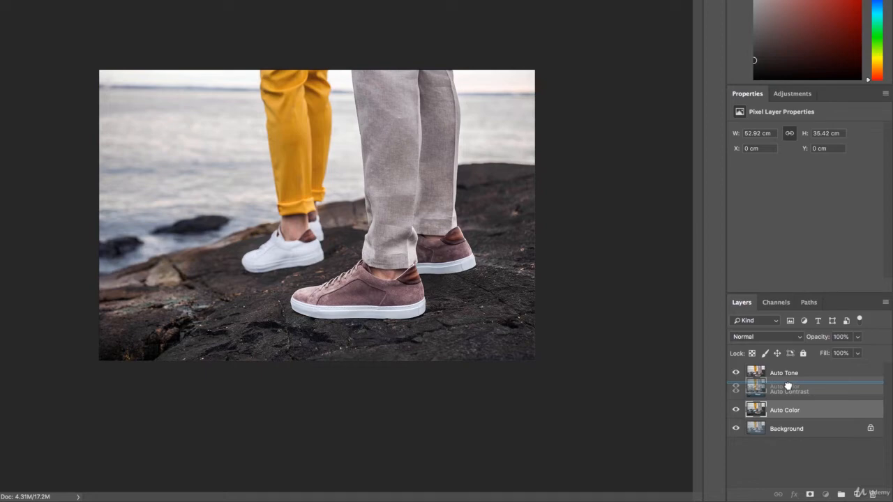
{"action": "mouse_move", "coordinate": [788, 386]}
{"action": "left_mouse_down"}
{"action": "mouse_move", "coordinate": [786, 368]}
{"action": "mouse_move", "coordinate": [780, 429]}
{"action": "mouse_move", "coordinate": [778, 370]}
{"action": "mouse_move", "coordinate": [780, 380]}
{"action": "mouse_move", "coordinate": [778, 369]}
{"action": "mouse_move", "coordinate": [788, 370]}
{"action": "left_mouse_up"}
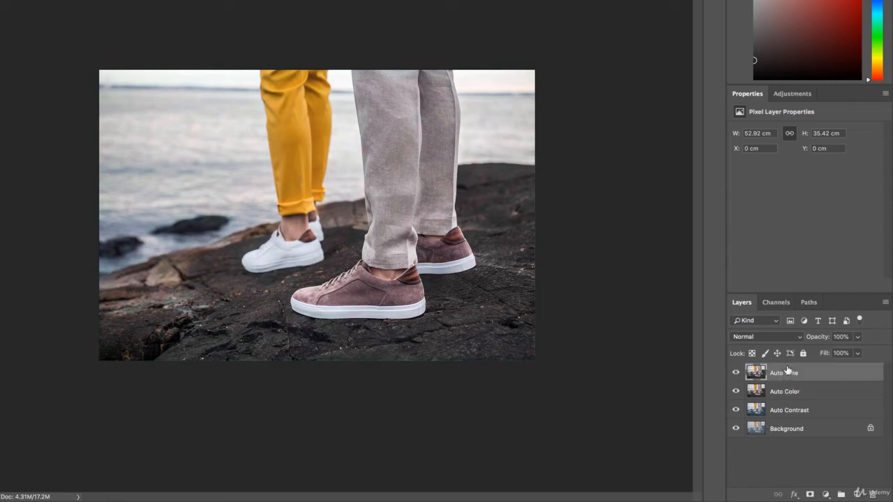
{"action": "mouse_move", "coordinate": [789, 411]}
{"action": "left_mouse_down"}
{"action": "mouse_move", "coordinate": [783, 372]}
{"action": "mouse_move", "coordinate": [790, 401]}
{"action": "left_mouse_up"}
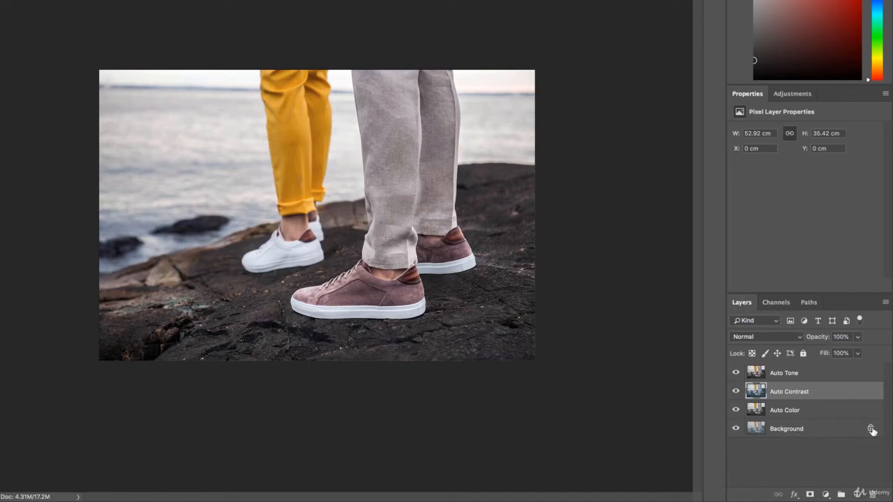
{"action": "mouse_move", "coordinate": [788, 431]}
{"action": "left_mouse_down"}
{"action": "mouse_move", "coordinate": [789, 401]}
{"action": "mouse_move", "coordinate": [791, 431]}
{"action": "left_mouse_up"}
{"action": "double_click", "coordinate": [792, 424]}
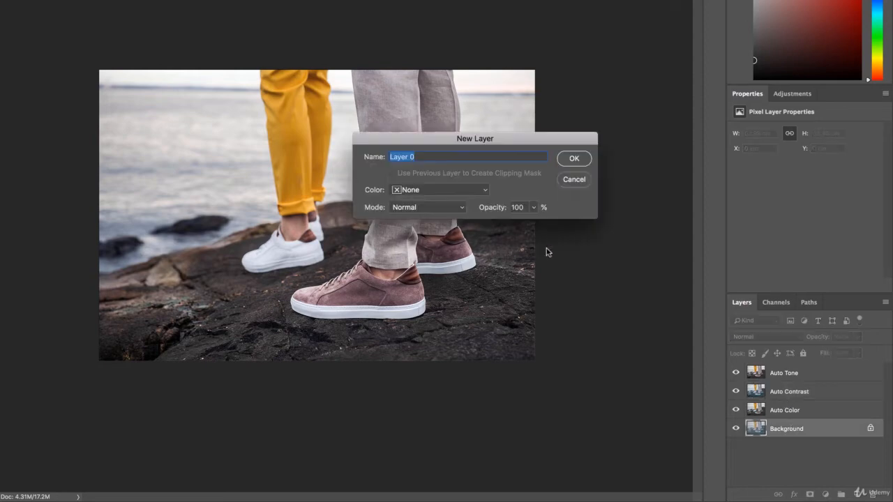
{"action": "key", "text": "Escape"}
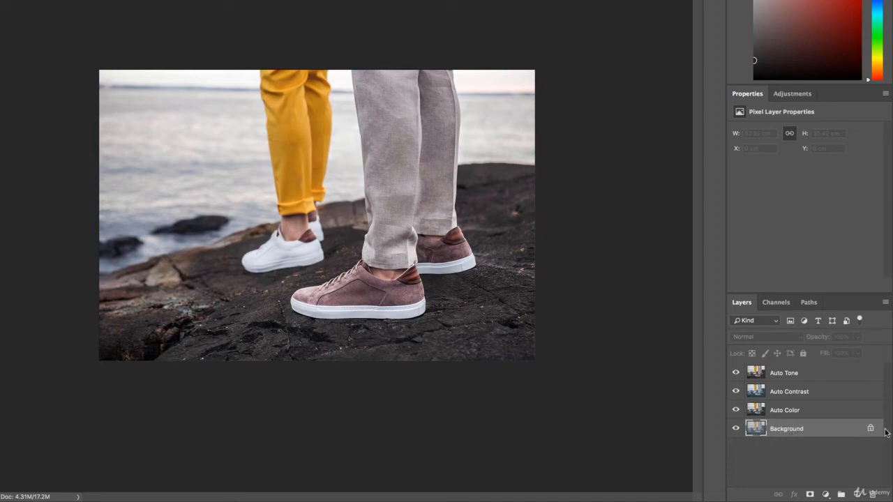
Step: Convert the locked Background into a regular layer named "Original" and move it to the top of the layer stack
{"action": "double_click", "coordinate": [779, 431]}
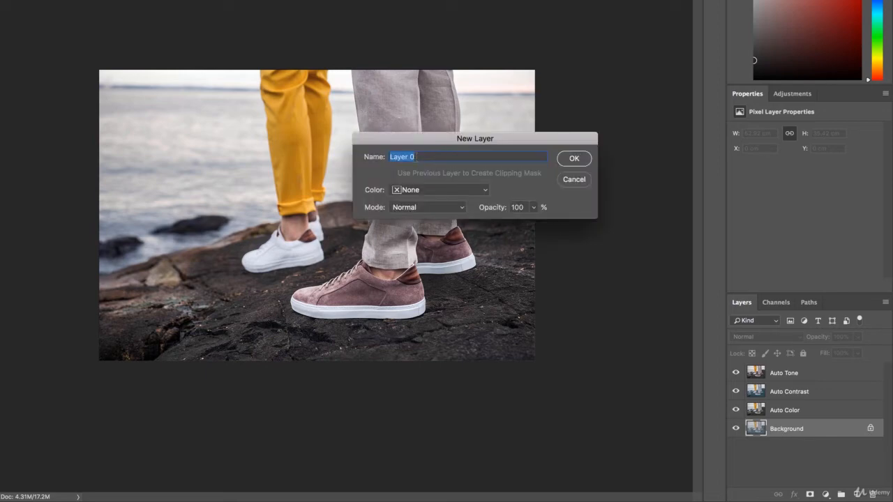
{"action": "type", "text": "Original"}
{"action": "key", "text": "Return"}
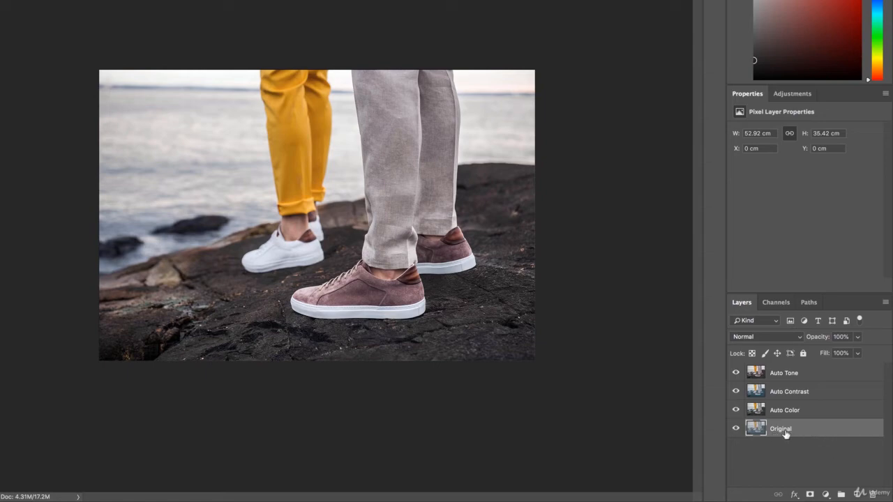
{"action": "left_click_drag", "start_coordinate": [804, 432], "coordinate": [794, 377]}
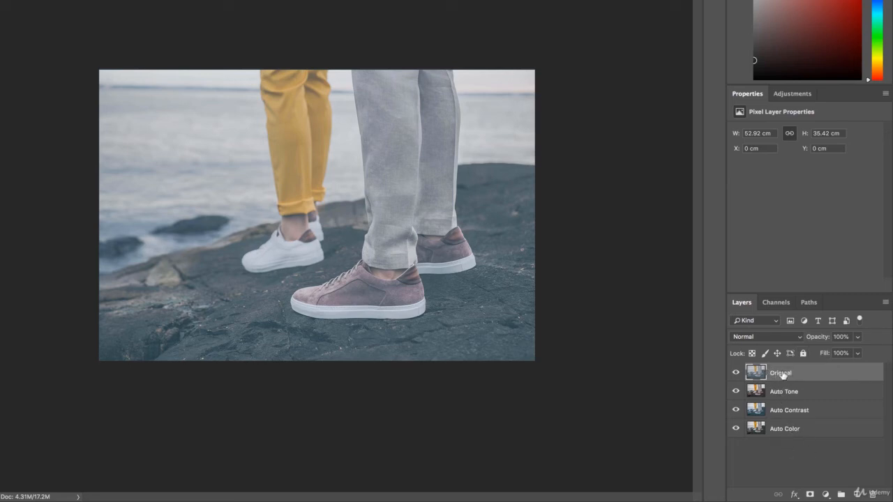
Step: Hide the Original layer and toggle Auto Tone off and on, leaving Auto Tone visible and selected
{"action": "left_click", "coordinate": [735, 373]}
{"action": "left_click", "coordinate": [785, 398]}
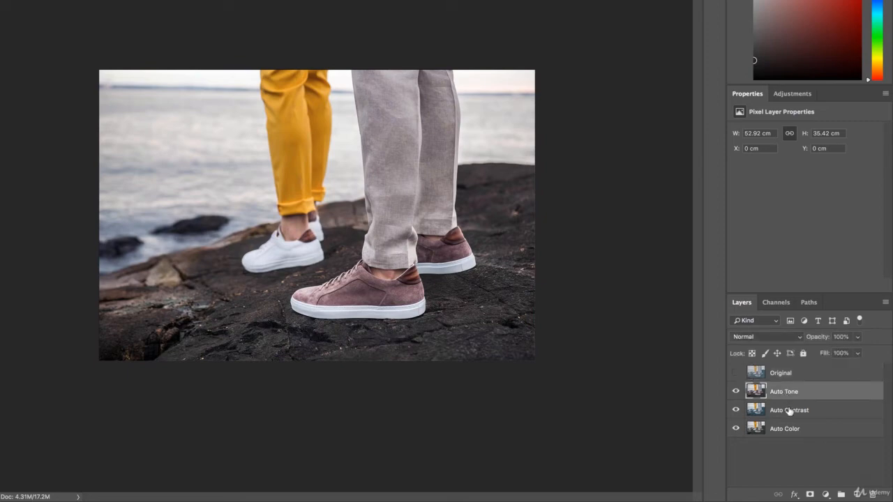
{"action": "left_click", "coordinate": [789, 411]}
{"action": "left_click", "coordinate": [790, 429]}
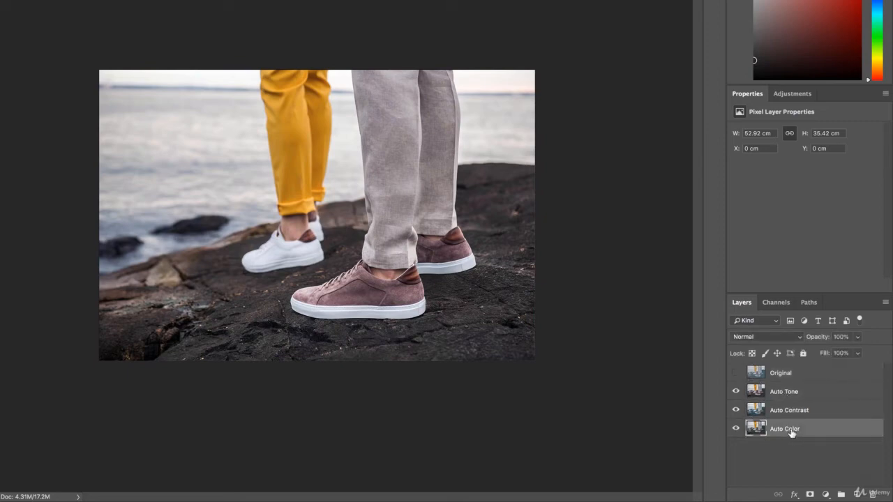
{"action": "left_click", "coordinate": [737, 393]}
{"action": "left_click", "coordinate": [736, 393]}
{"action": "left_click", "coordinate": [768, 394]}
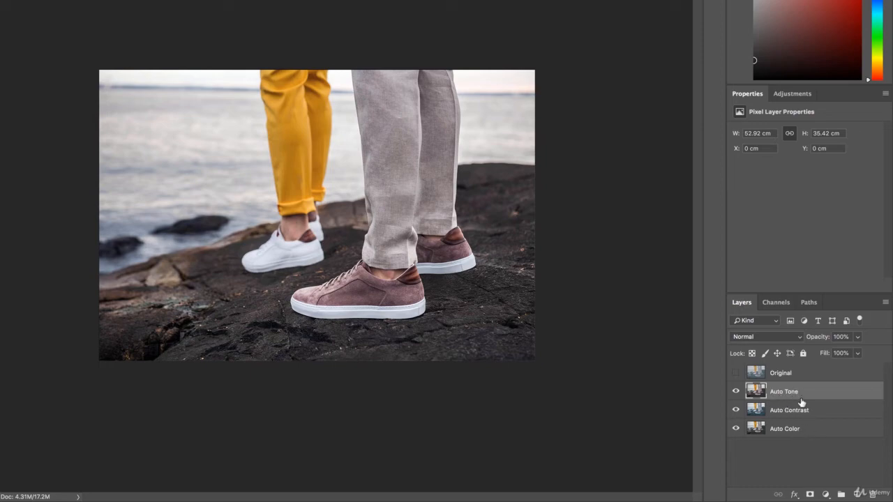
Step: Hide the Auto Tone layer to view Auto Contrast beneath it, and show and select Auto Tone again
{"action": "left_click", "coordinate": [736, 391]}
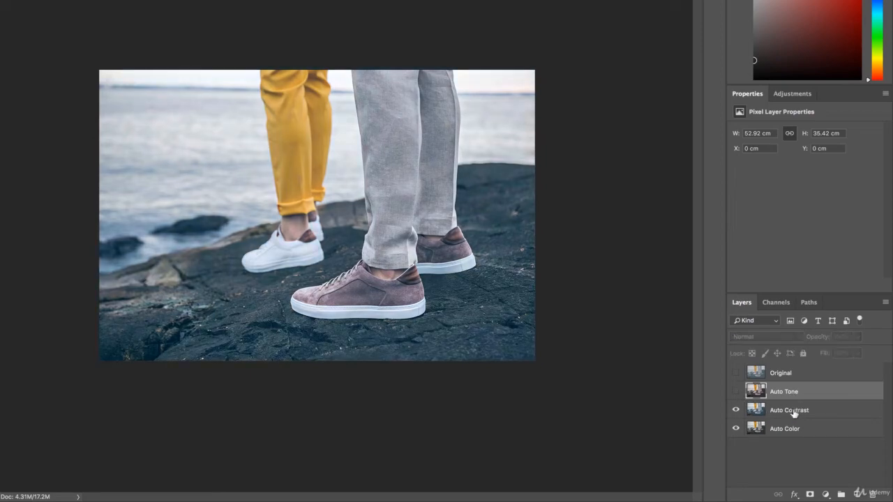
{"action": "left_click", "coordinate": [776, 411]}
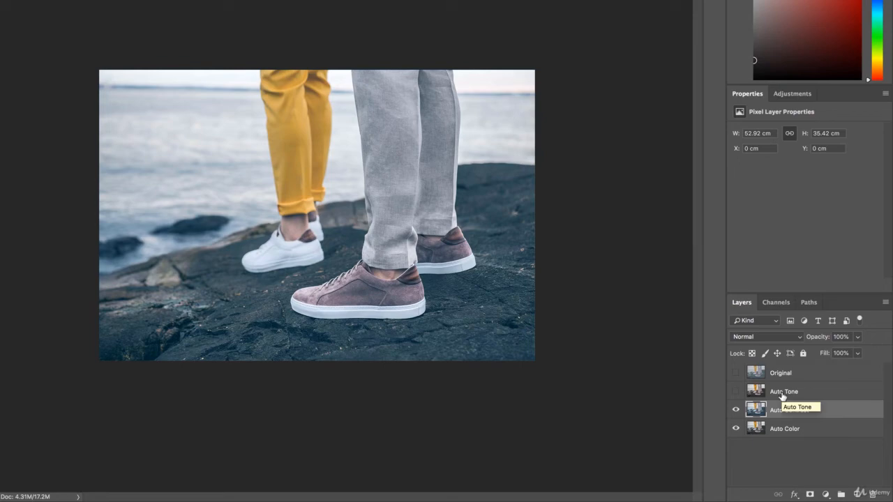
{"action": "left_click", "coordinate": [735, 392]}
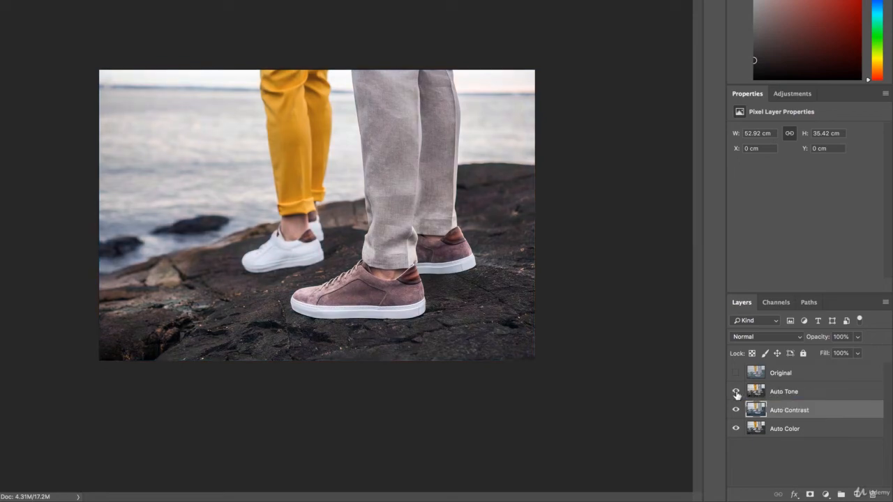
{"action": "left_click", "coordinate": [799, 395]}
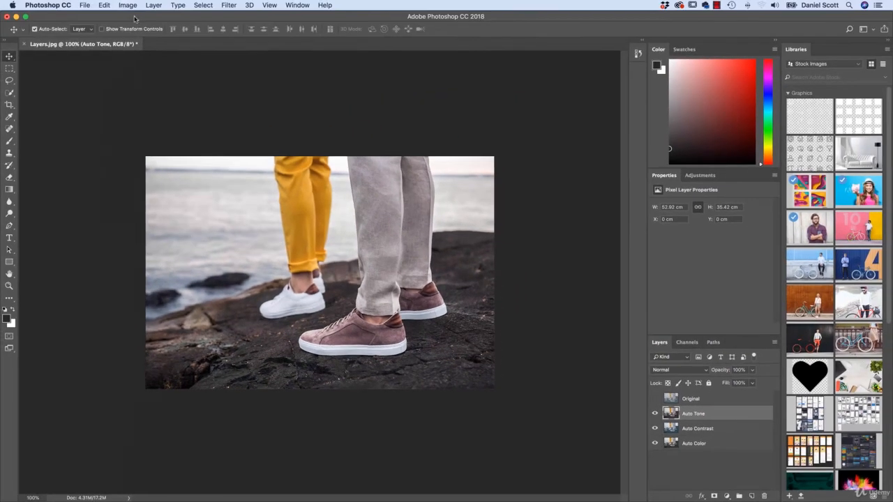
{"action": "left_click", "coordinate": [127, 6]}
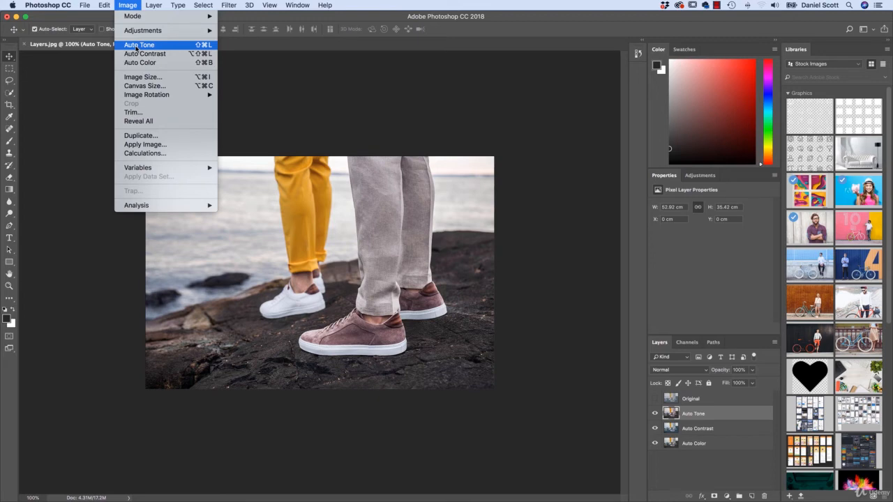
{"action": "left_click", "coordinate": [130, 5]}
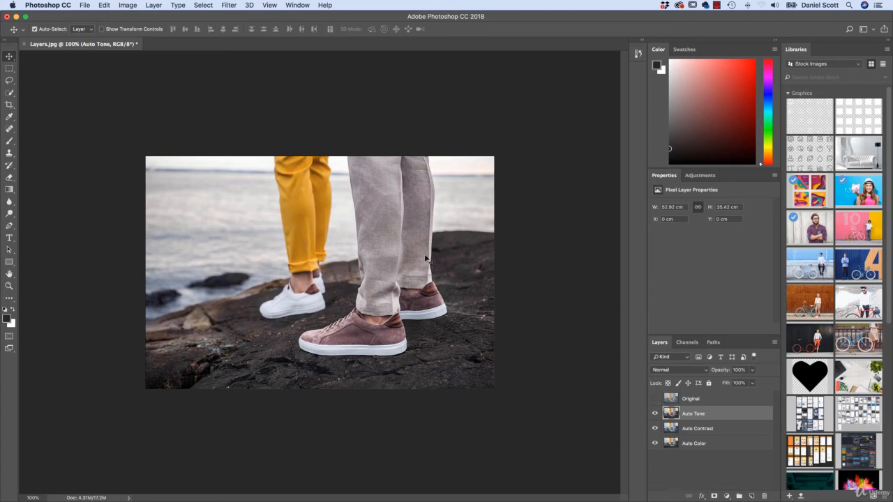
Step: Save the layered document as Layers.psd in Photoshop format in the 01 Layers folder, with Layers and the embedded color profile kept on
{"action": "left_click", "coordinate": [83, 5]}
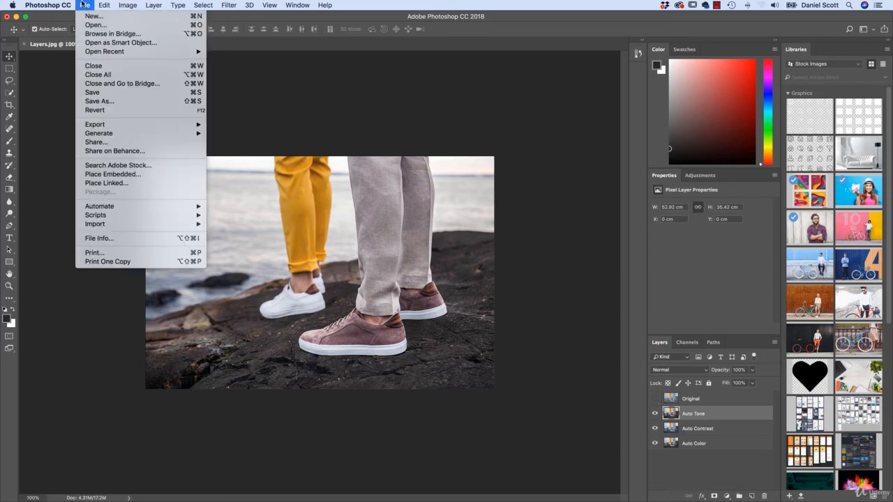
{"action": "left_click", "coordinate": [110, 93]}
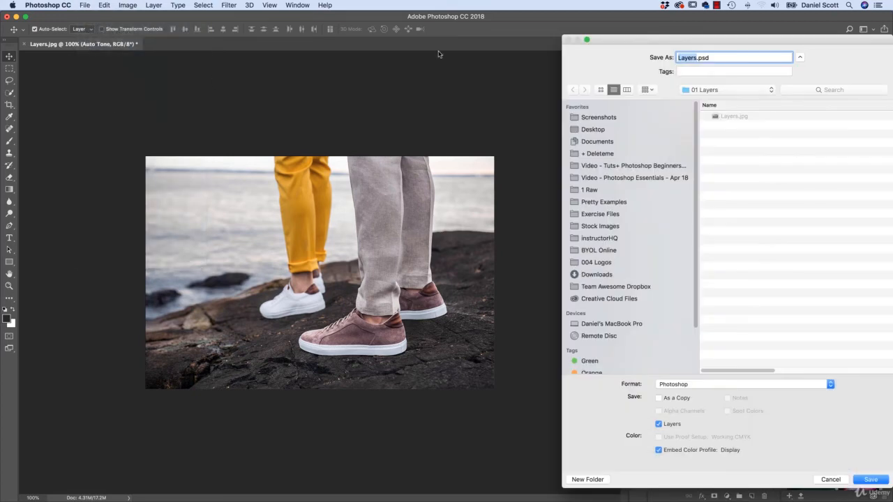
{"action": "left_click_drag", "start_coordinate": [635, 38], "coordinate": [474, 32]}
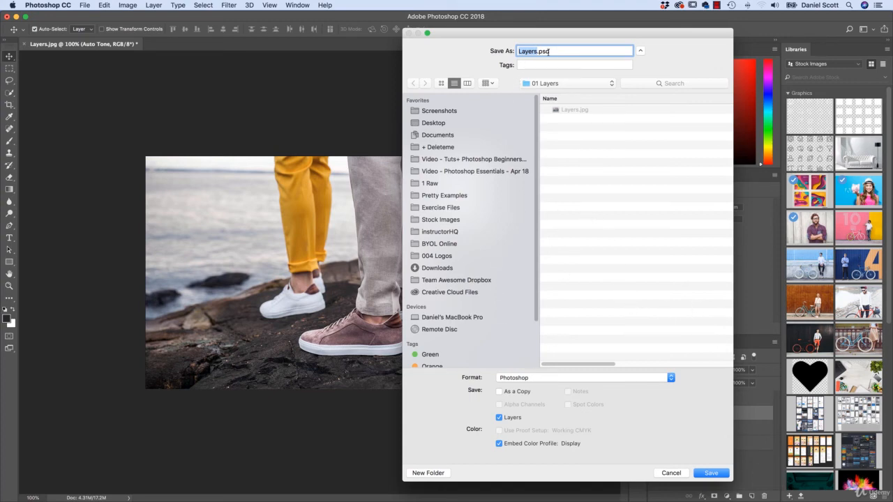
{"action": "left_click", "coordinate": [641, 53]}
{"action": "left_click_drag", "start_coordinate": [638, 34], "coordinate": [543, 36]}
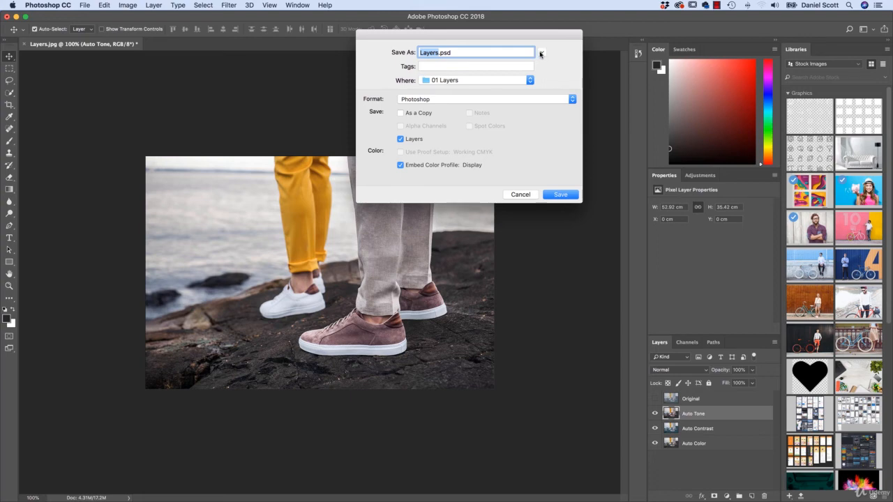
{"action": "left_click", "coordinate": [541, 54]}
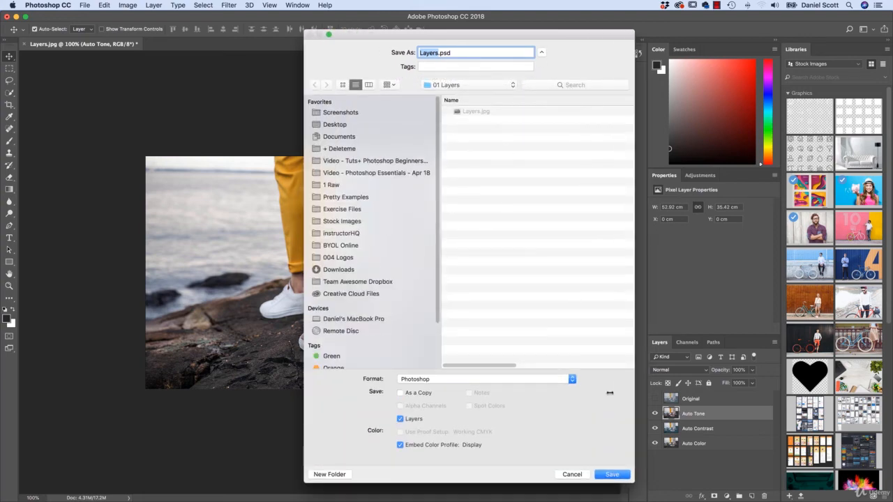
{"action": "left_click_drag", "start_coordinate": [634, 482], "coordinate": [647, 315]}
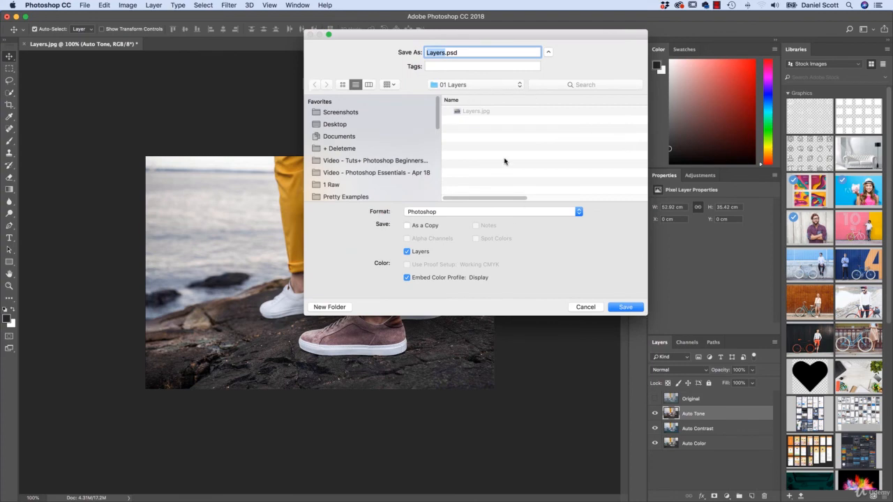
{"action": "left_click", "coordinate": [549, 53]}
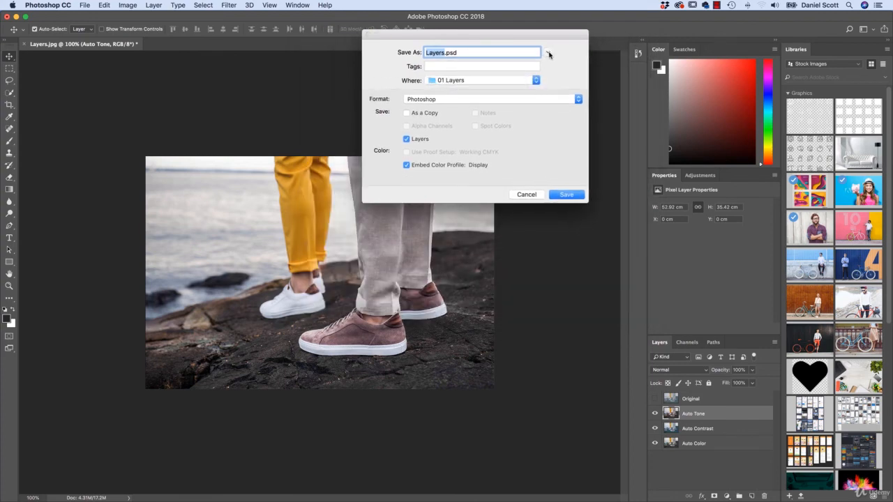
{"action": "left_click", "coordinate": [549, 52]}
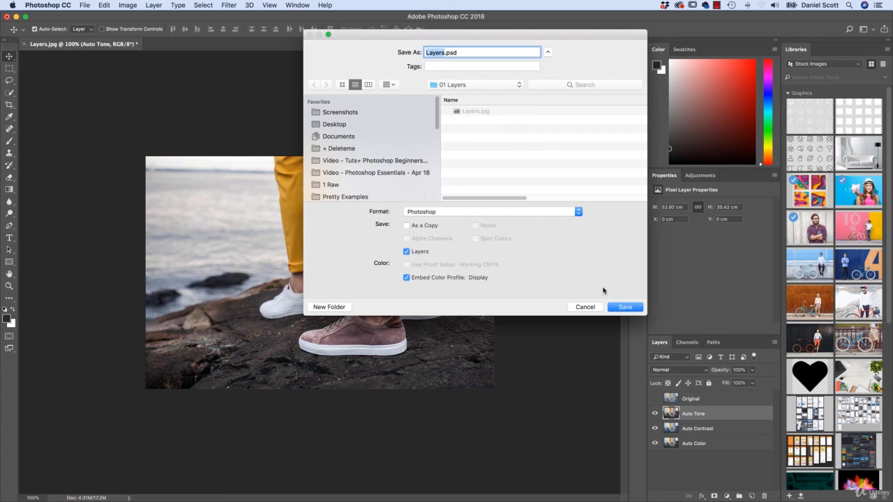
{"action": "left_click", "coordinate": [625, 308]}
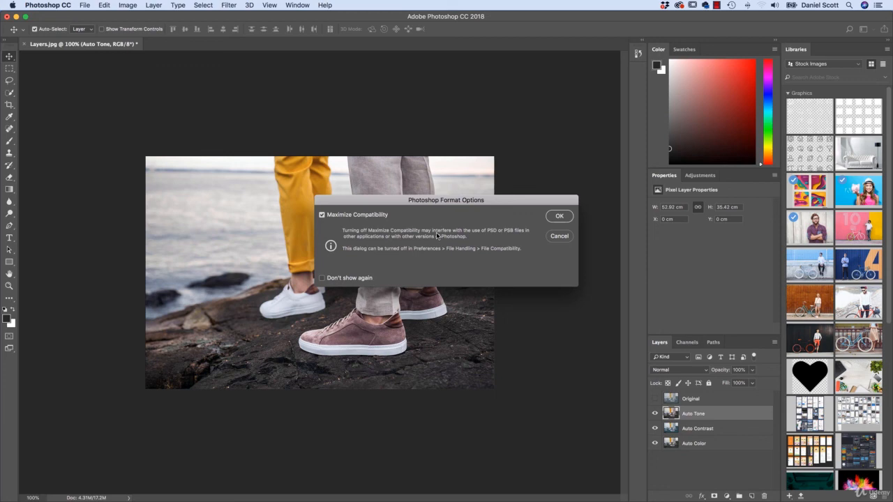
Step: Toggle Maximize Compatibility off and back on, and accept the Photoshop format options with it enabled
{"action": "left_click", "coordinate": [322, 216]}
{"action": "left_click", "coordinate": [322, 217]}
{"action": "left_click_drag", "start_coordinate": [476, 204], "coordinate": [355, 178]}
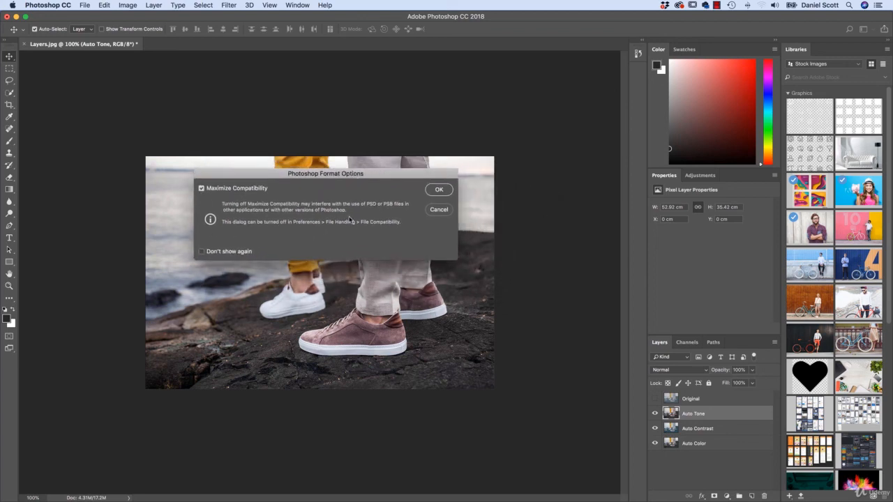
{"action": "left_click", "coordinate": [439, 191]}
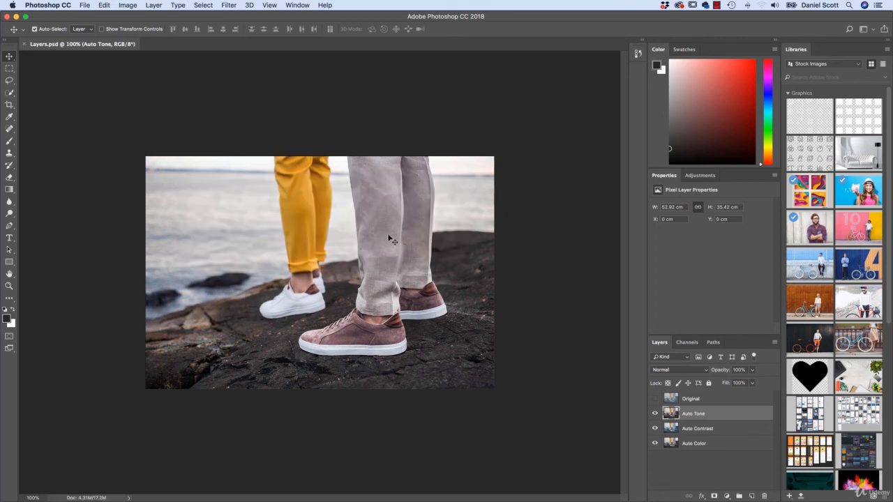
Step: Bring up the file commands for the saved Layers.psd document
{"action": "left_click", "coordinate": [84, 6]}
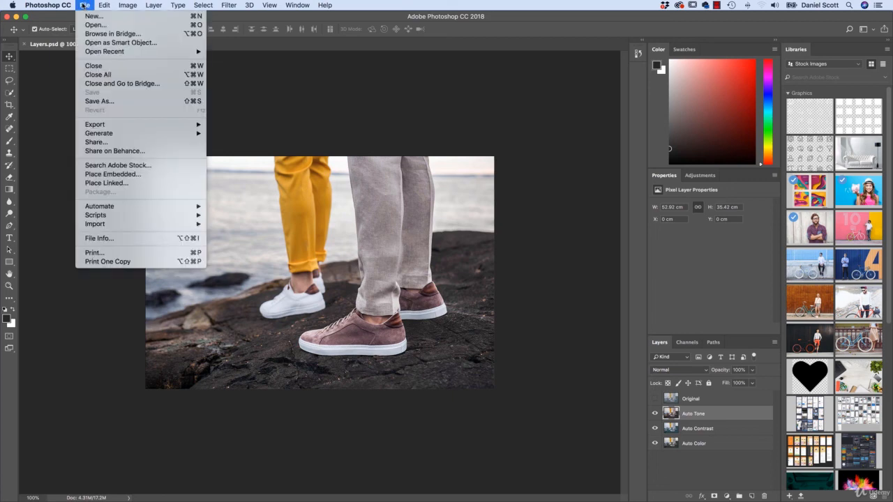